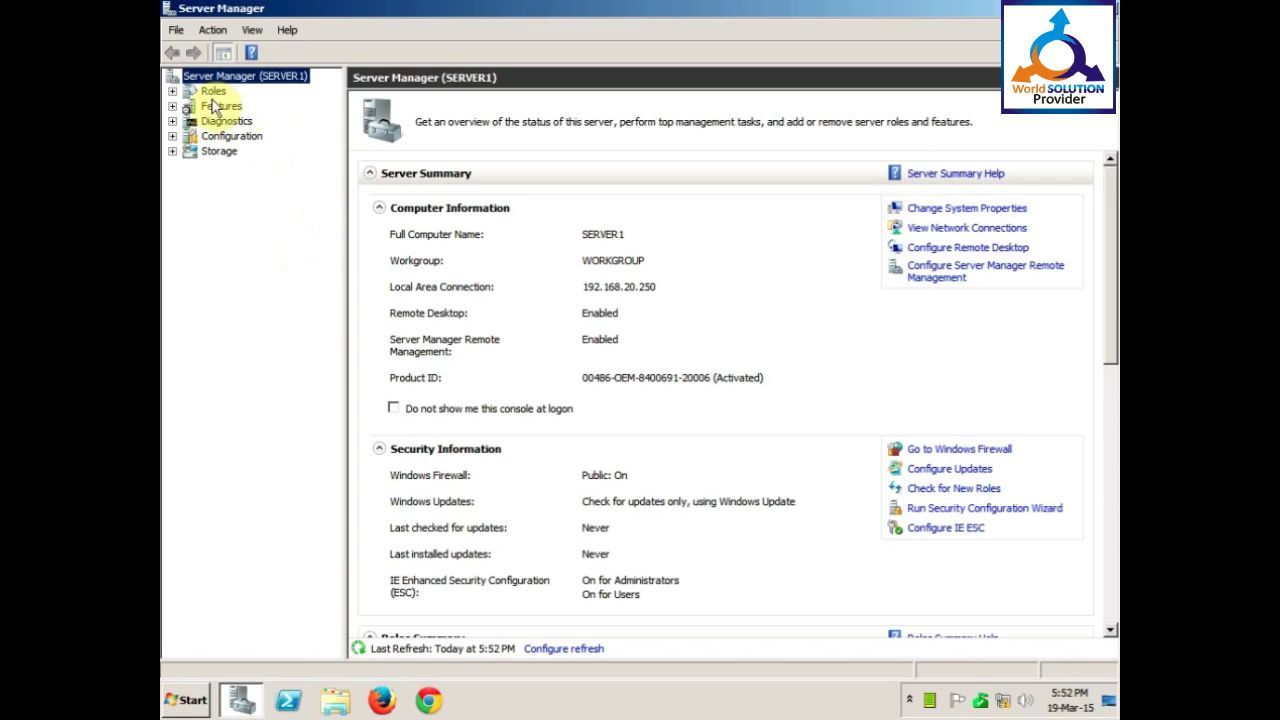
Show the Roles page, where Web Server (IIS) is listed as 1 of 17 roles installed.
left_click(203, 95)
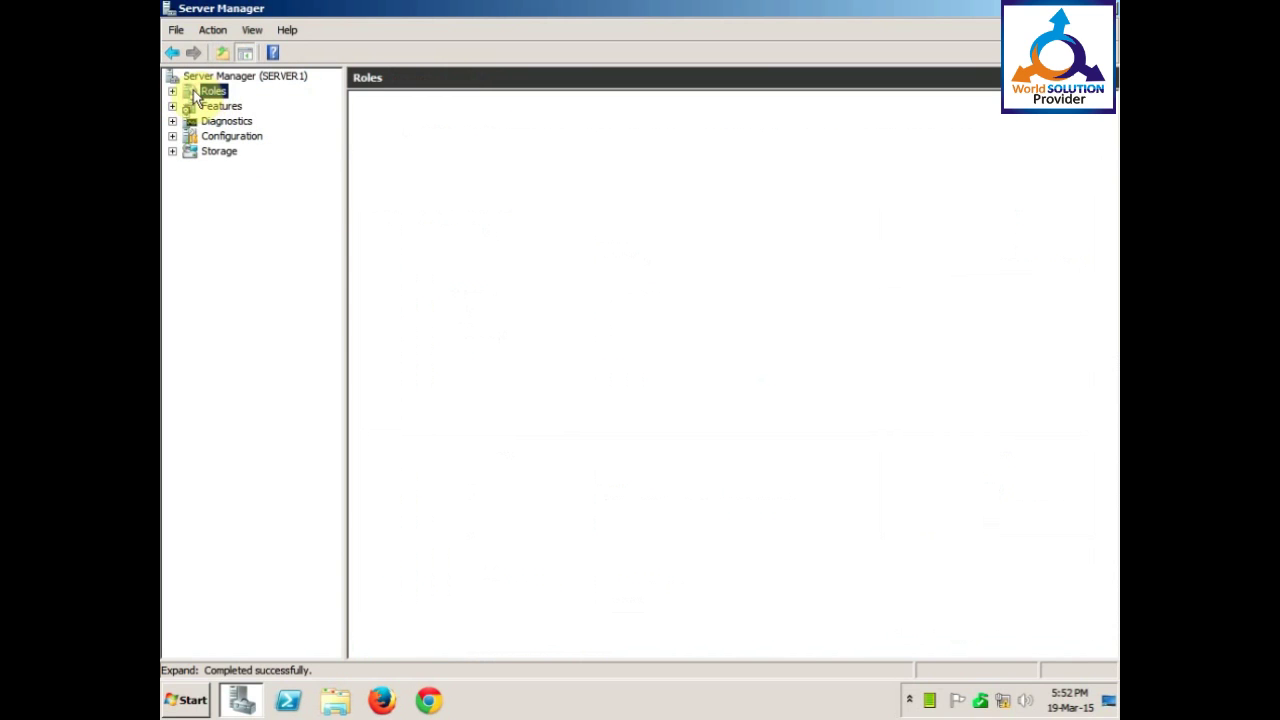
left_click(172, 91)
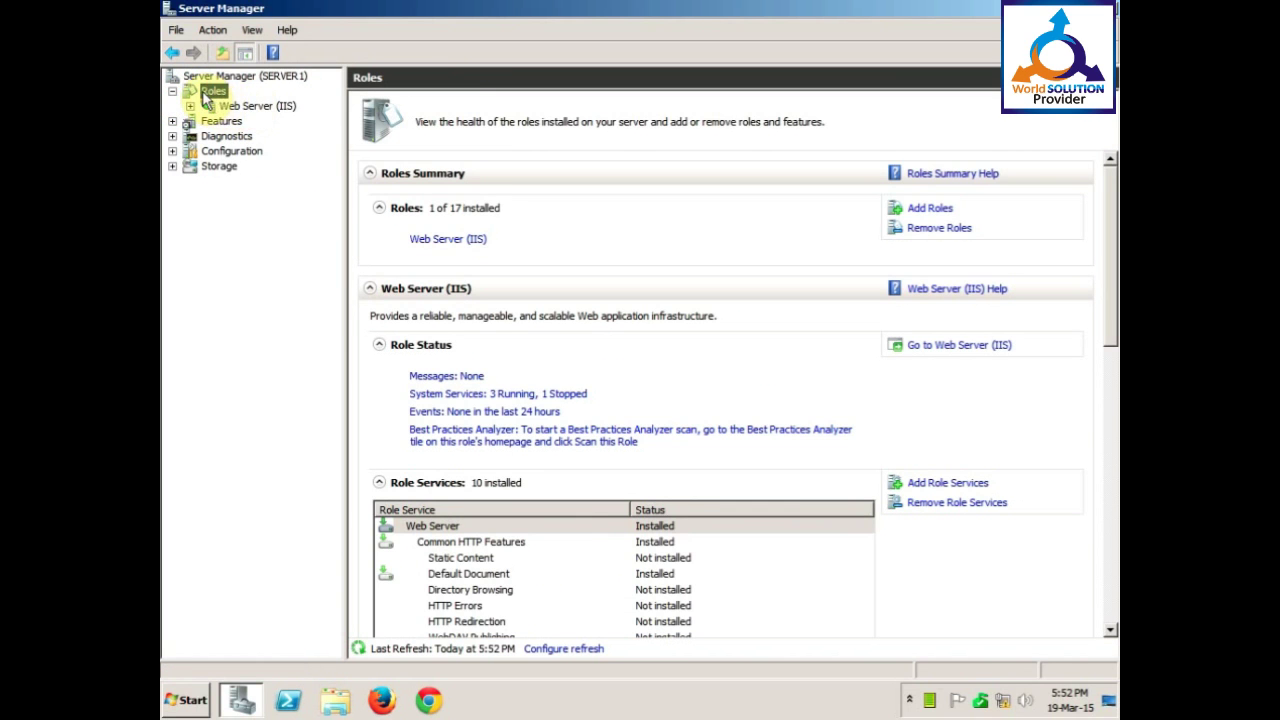
Select Active Directory Domain Services in the Add Roles Wizard and install it.
left_click(922, 210)
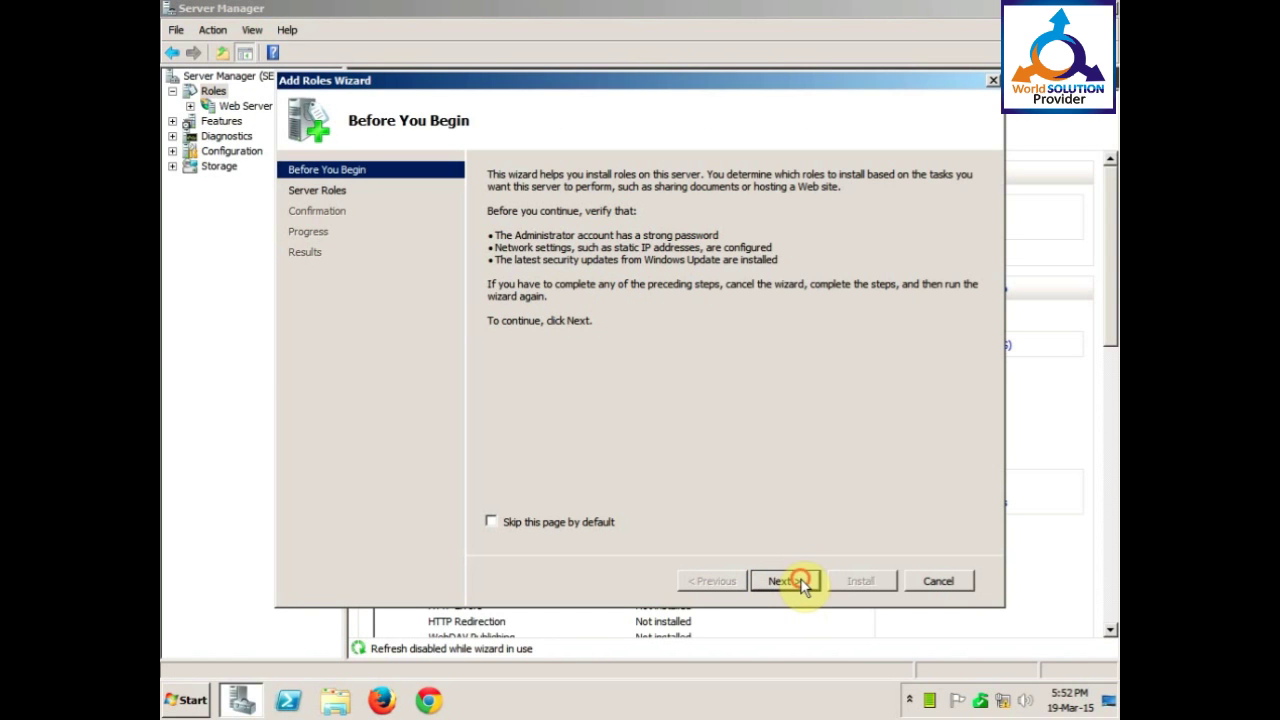
left_click(785, 581)
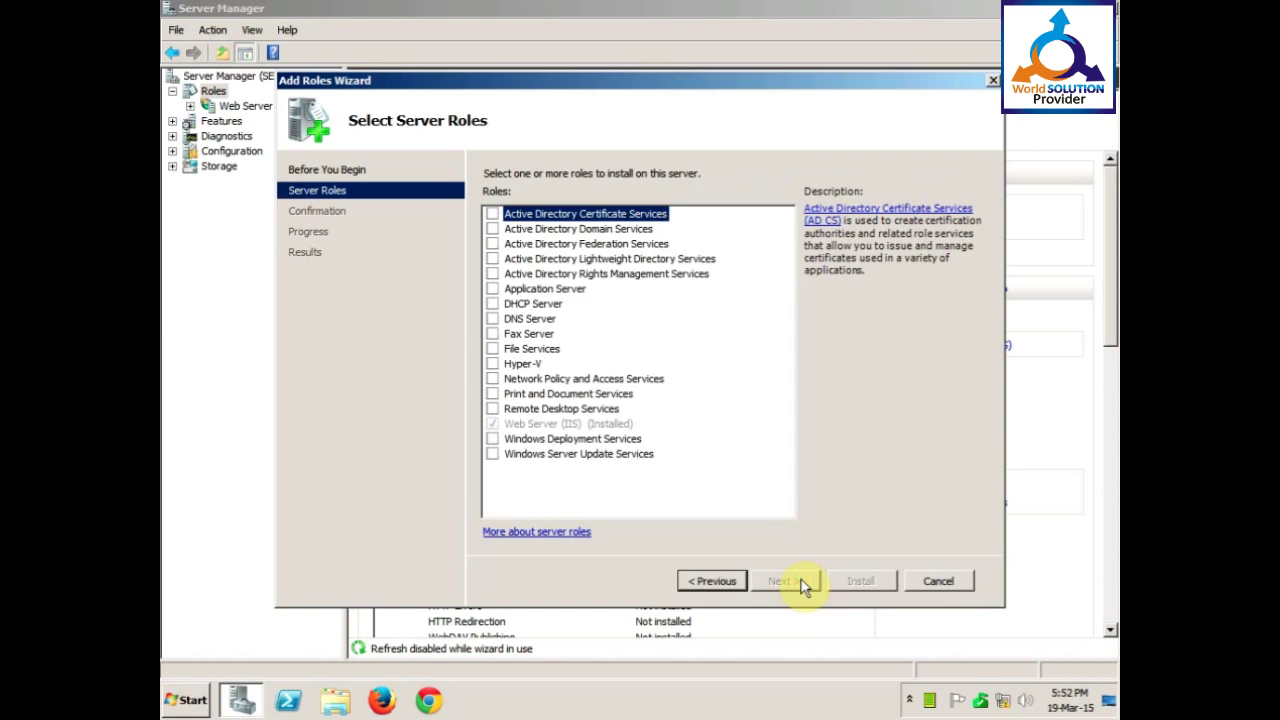
left_click(553, 231)
left_click(492, 229)
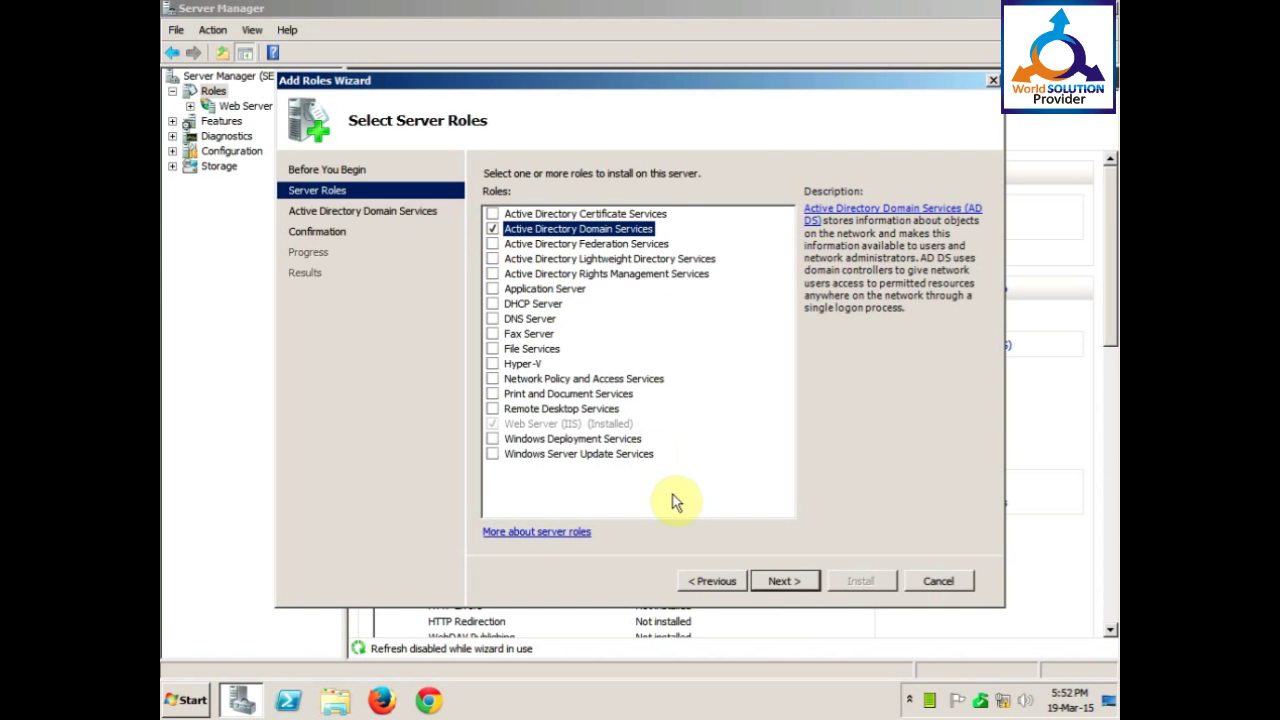
left_click(781, 583)
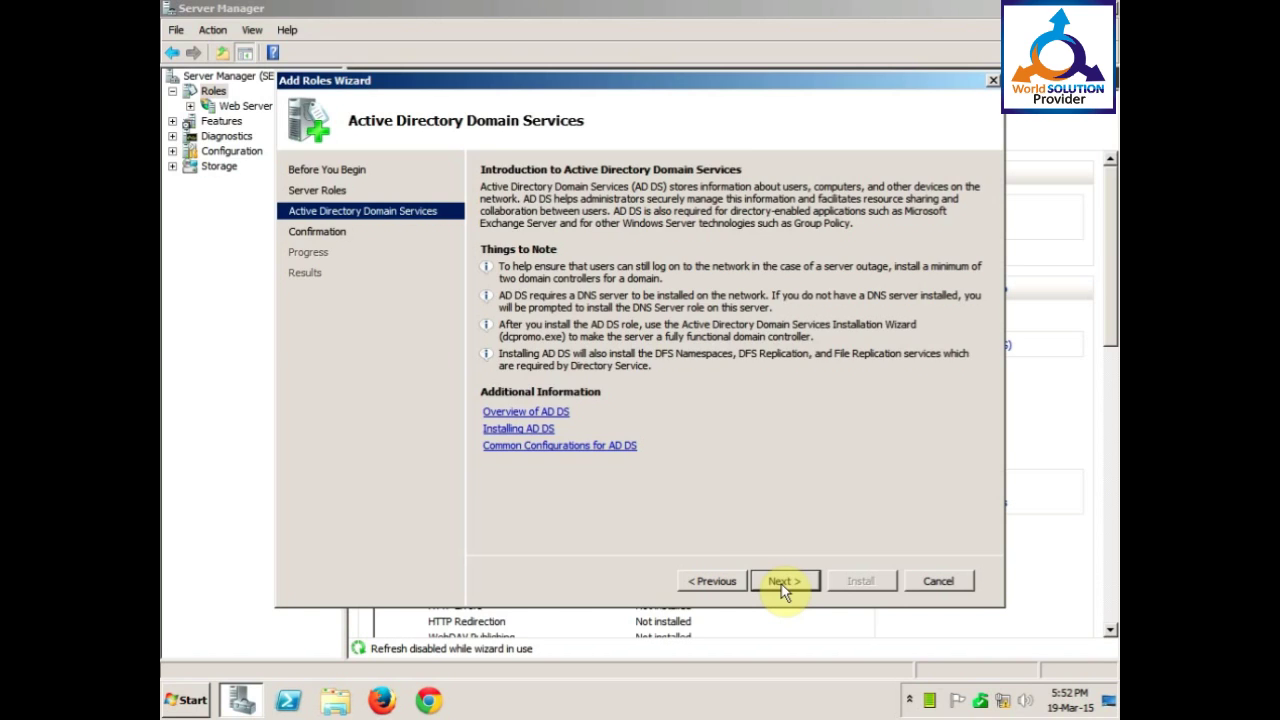
left_click(781, 583)
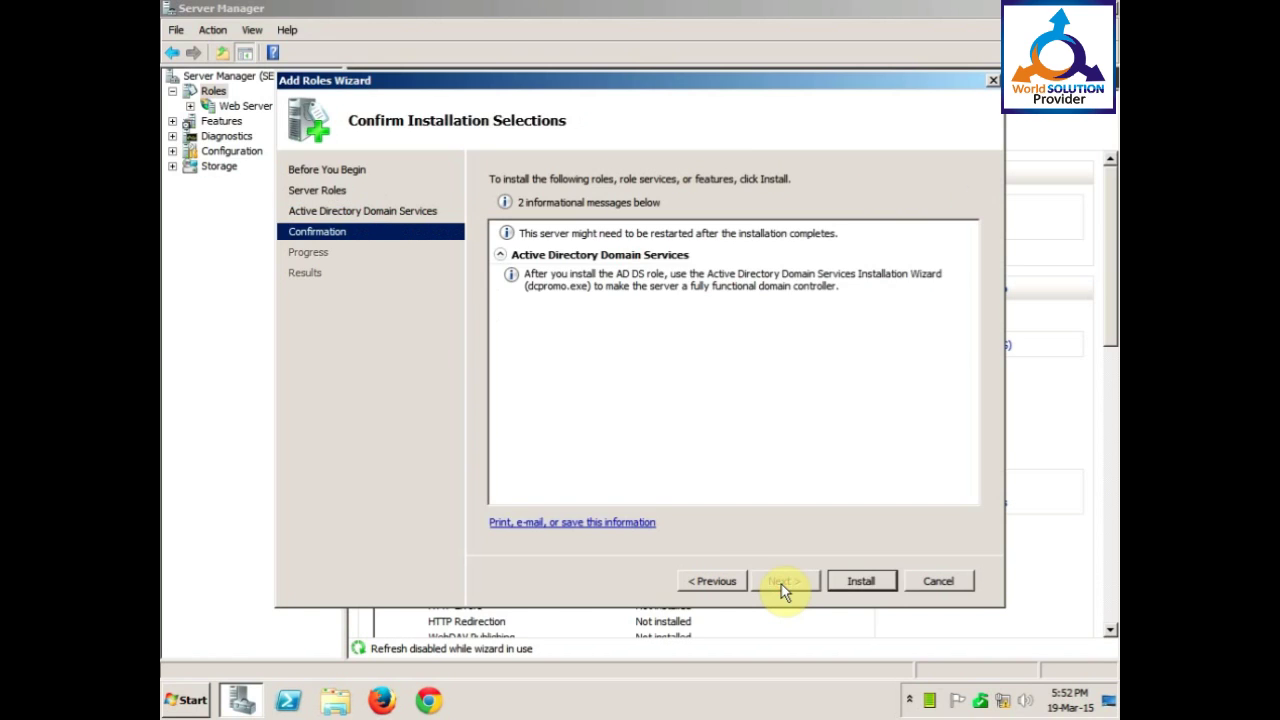
left_click(858, 581)
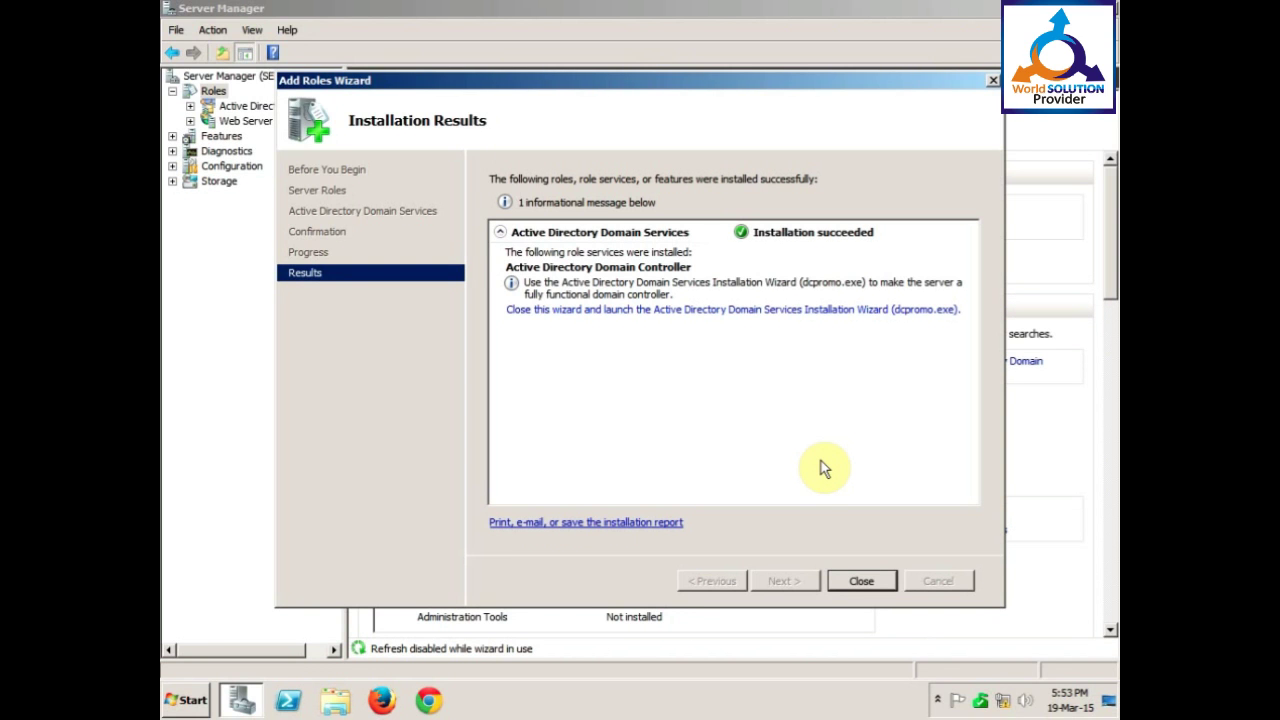
Close the finished Add Roles Wizard and go to the Active Directory Domain Services role page.
left_click(860, 581)
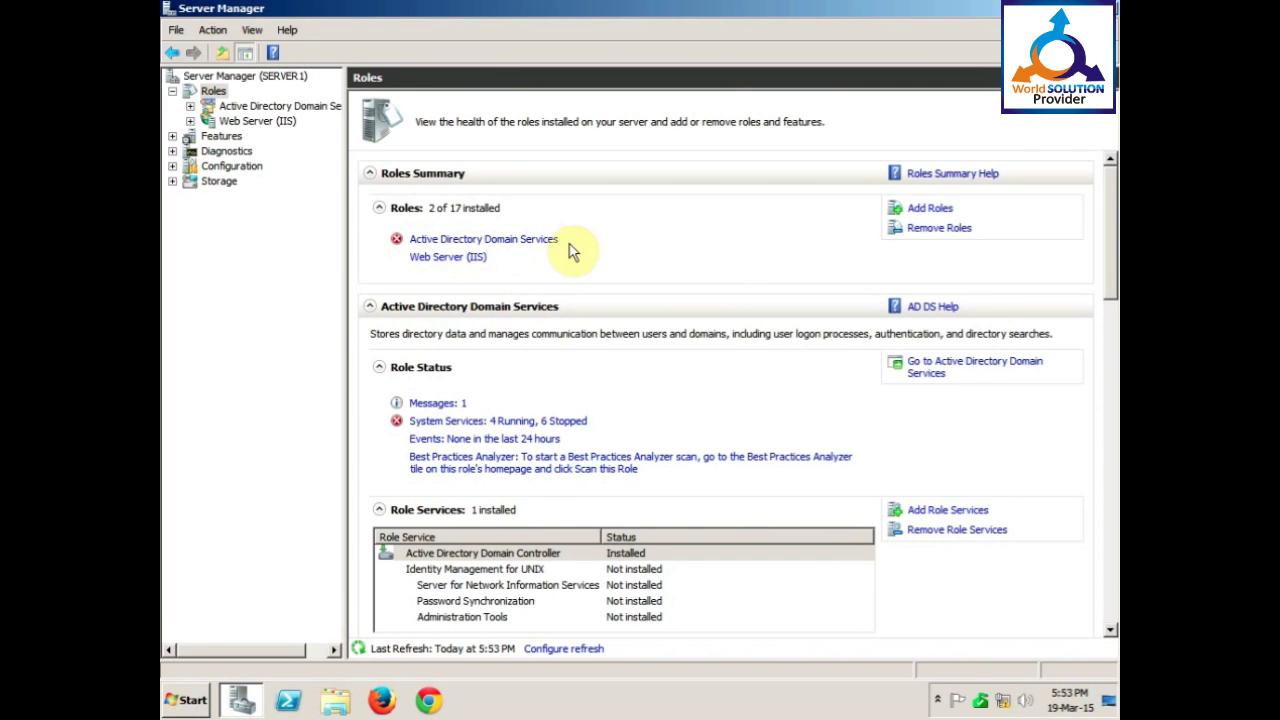
left_click(519, 241)
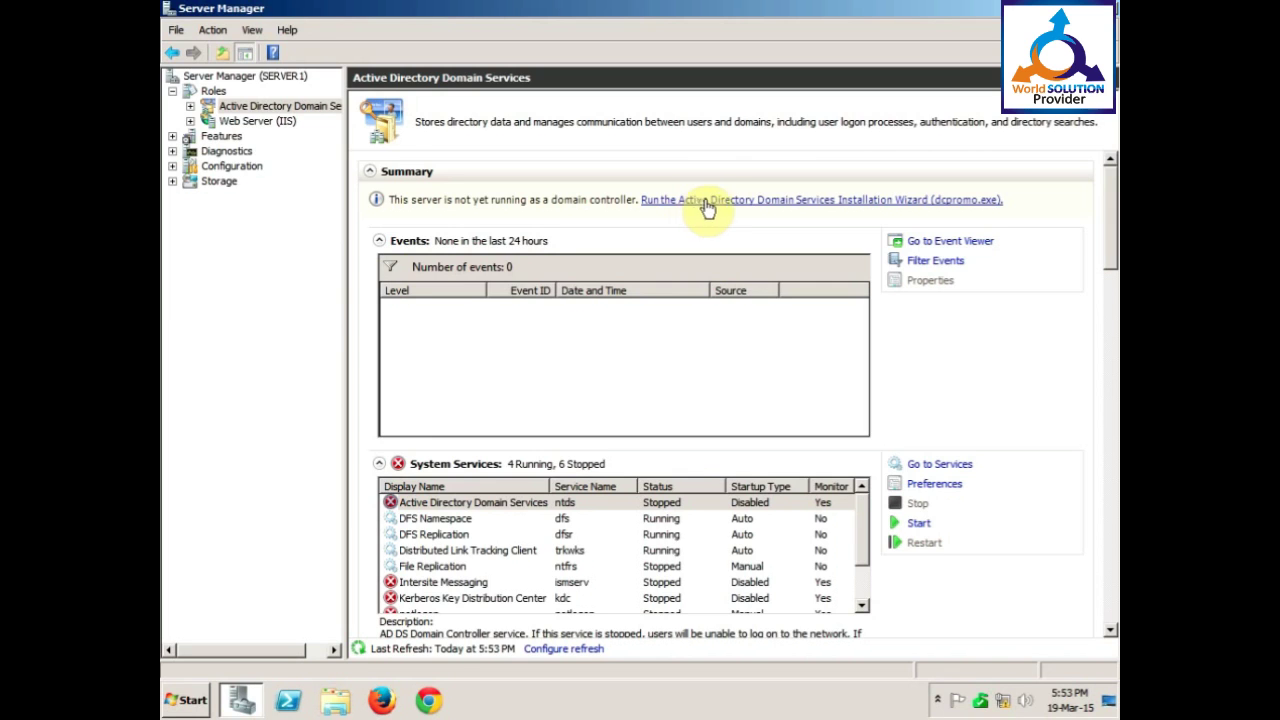
Launch dcpromo and allow DNS Server to be installed automatically.
left_click(771, 200)
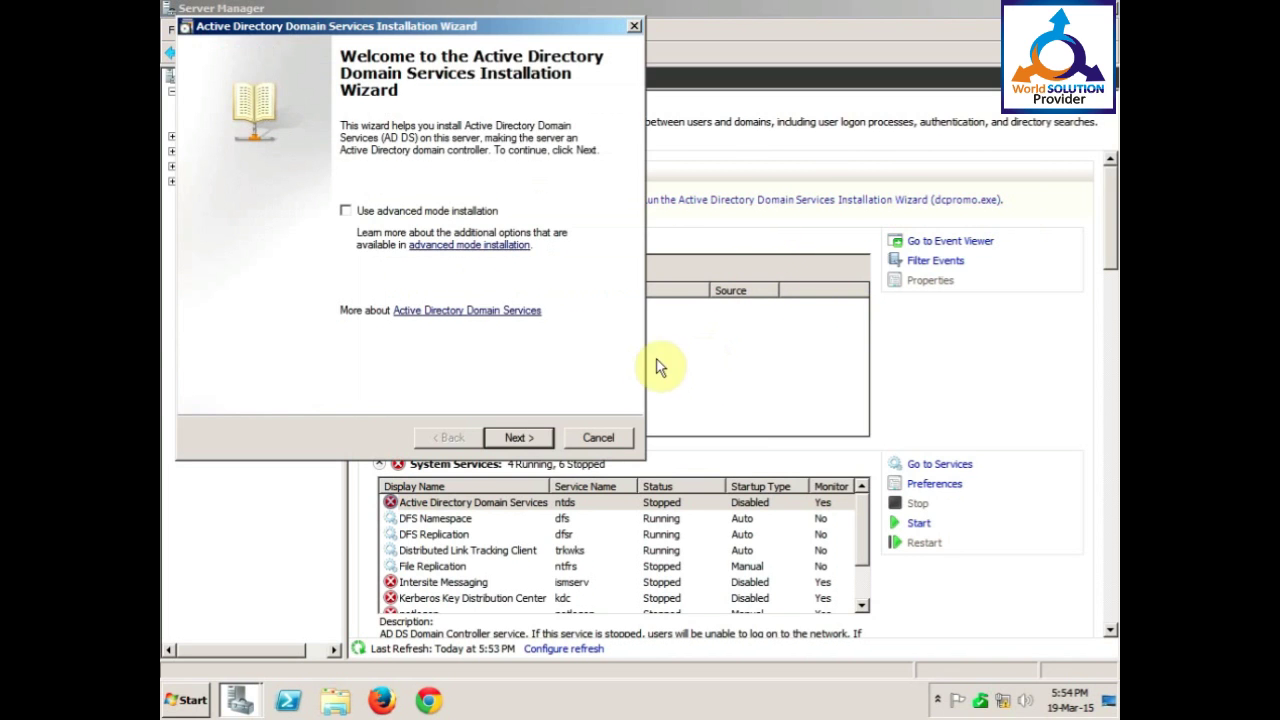
left_click(518, 438)
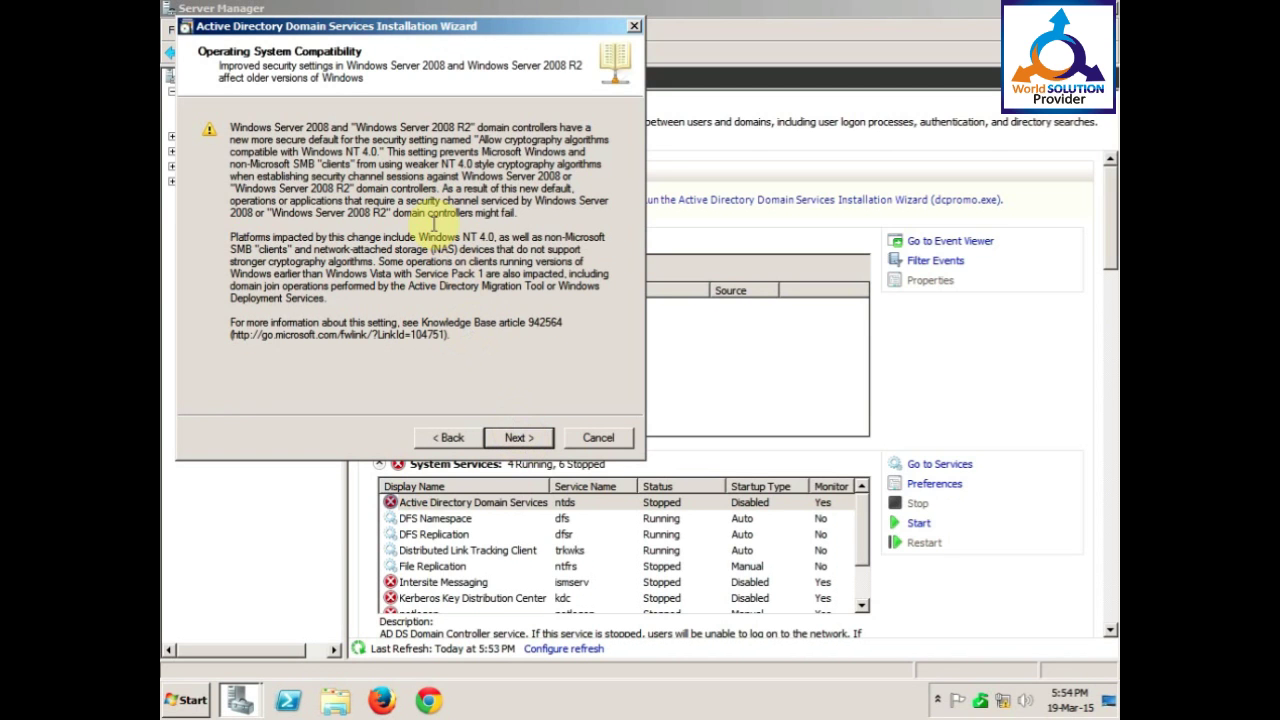
left_click(528, 438)
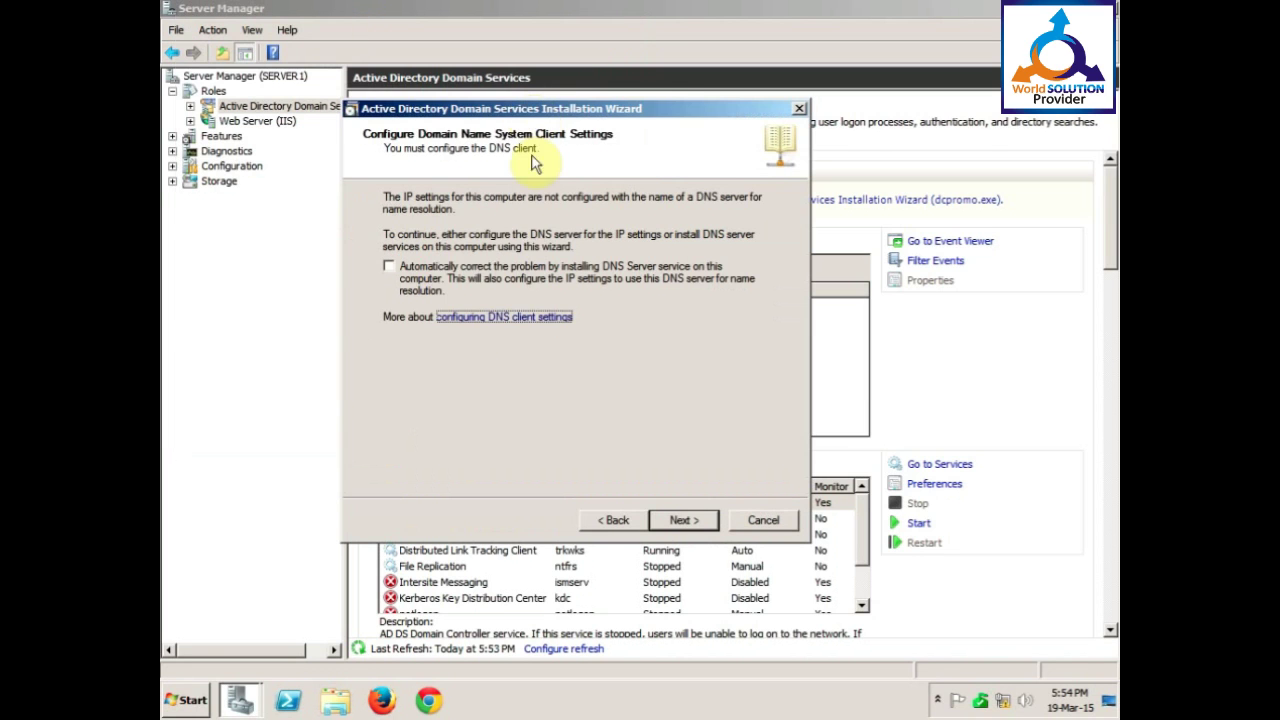
left_click(685, 520)
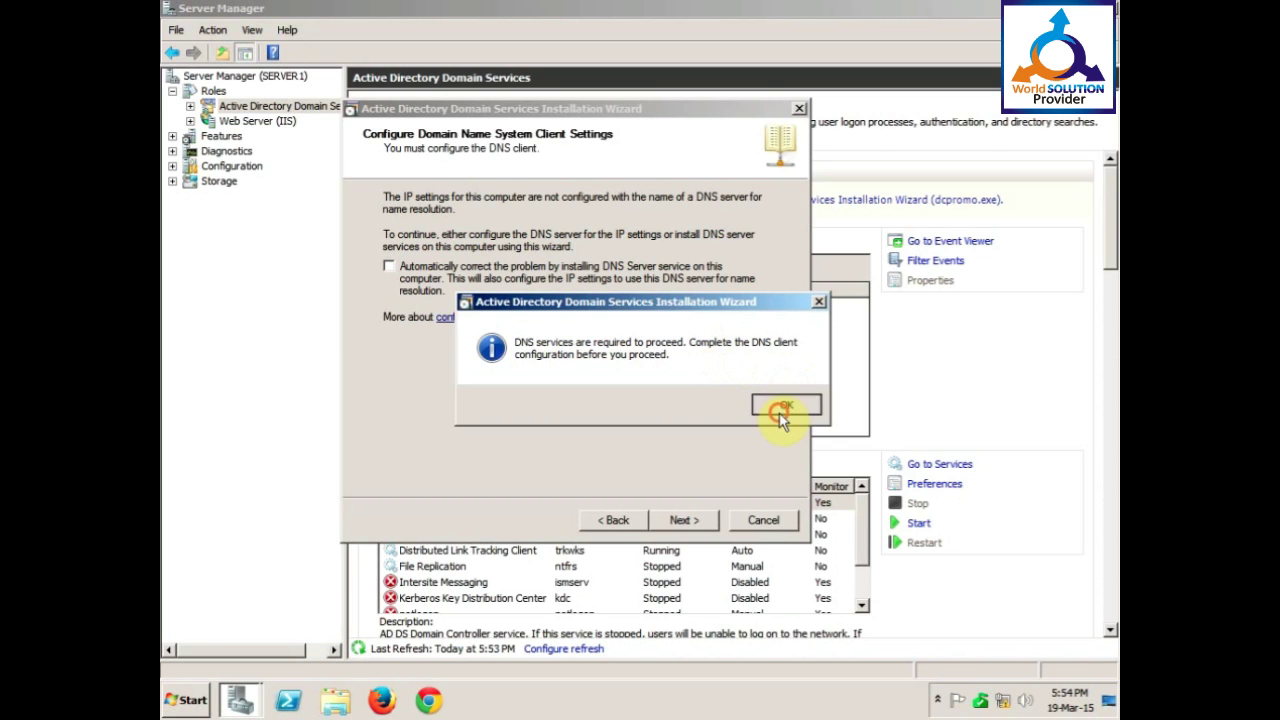
left_click(780, 410)
left_click(389, 266)
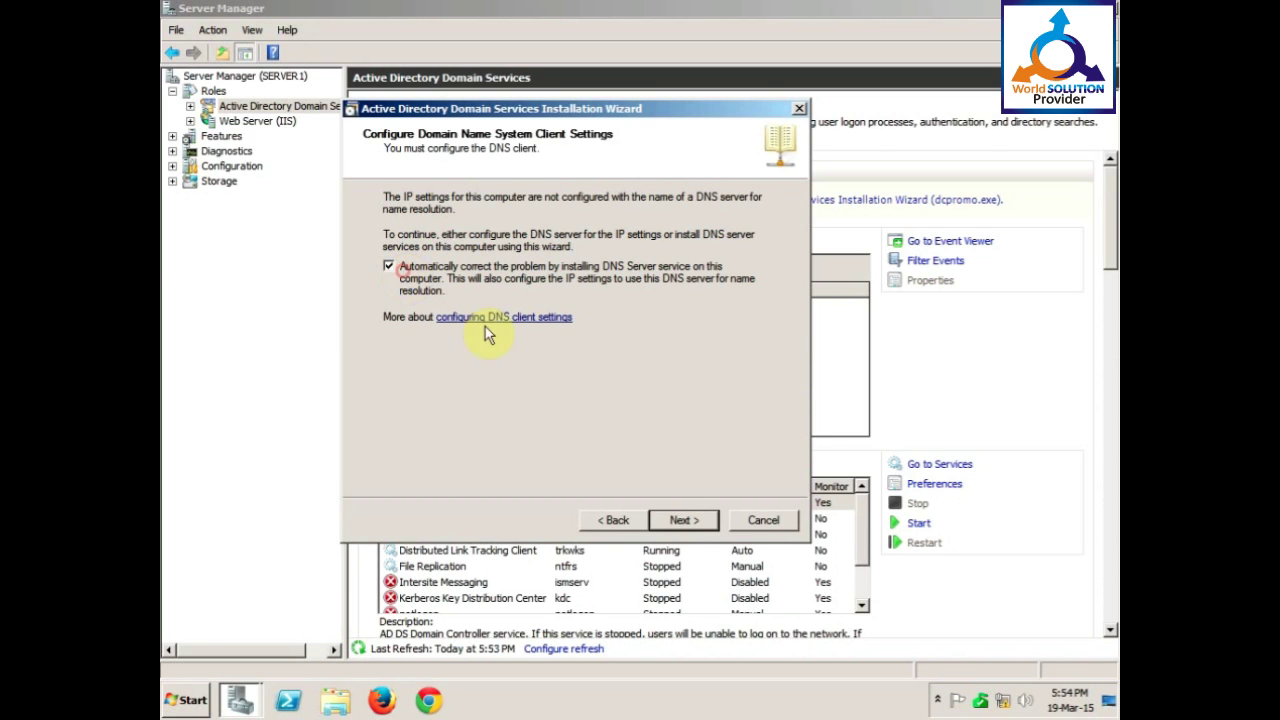
Choose to create a new domain in a new forest.
left_click(685, 520)
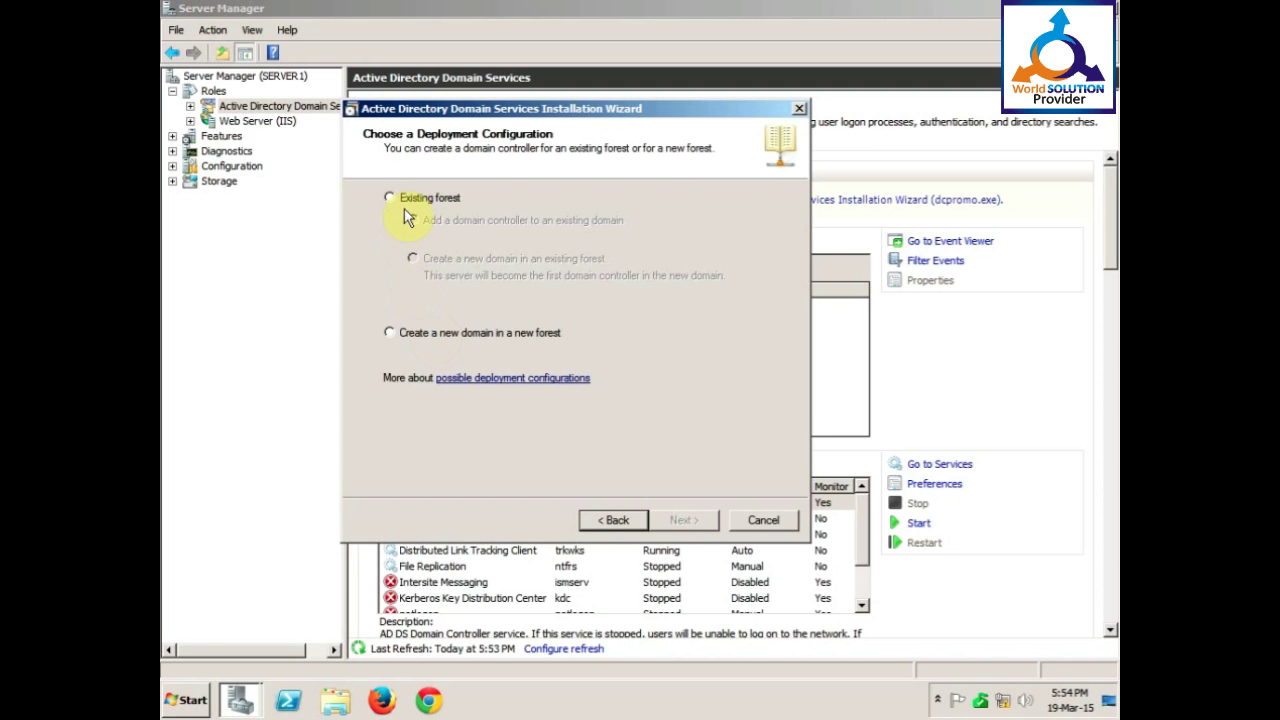
left_click(398, 334)
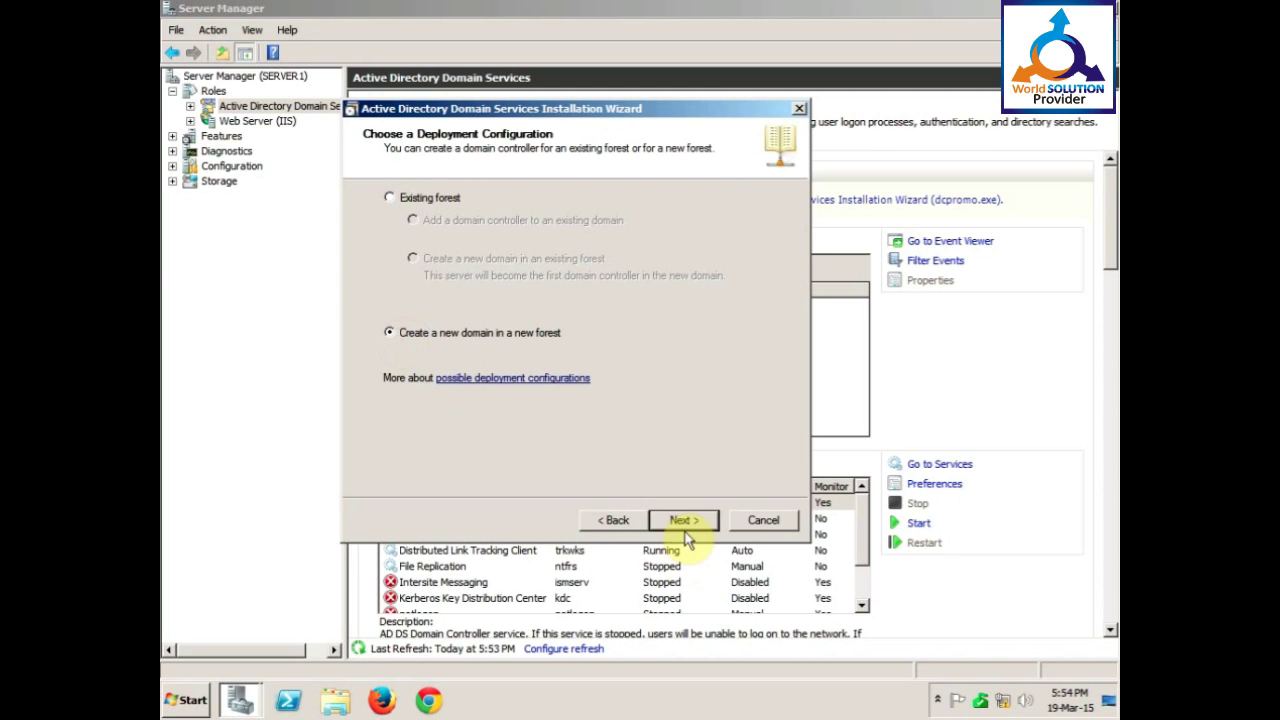
left_click(682, 522)
left_click(460, 254)
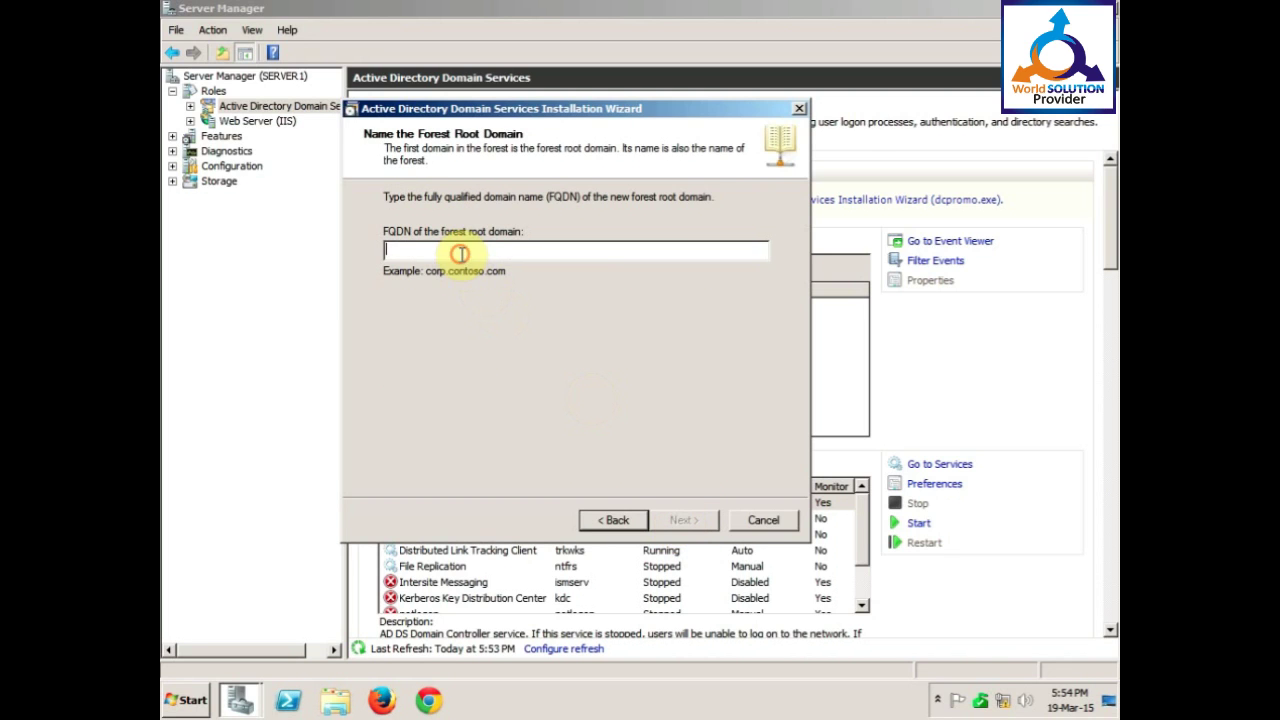
Enter imats.edu.pk as the forest root domain FQDN and submit it.
type("imats")
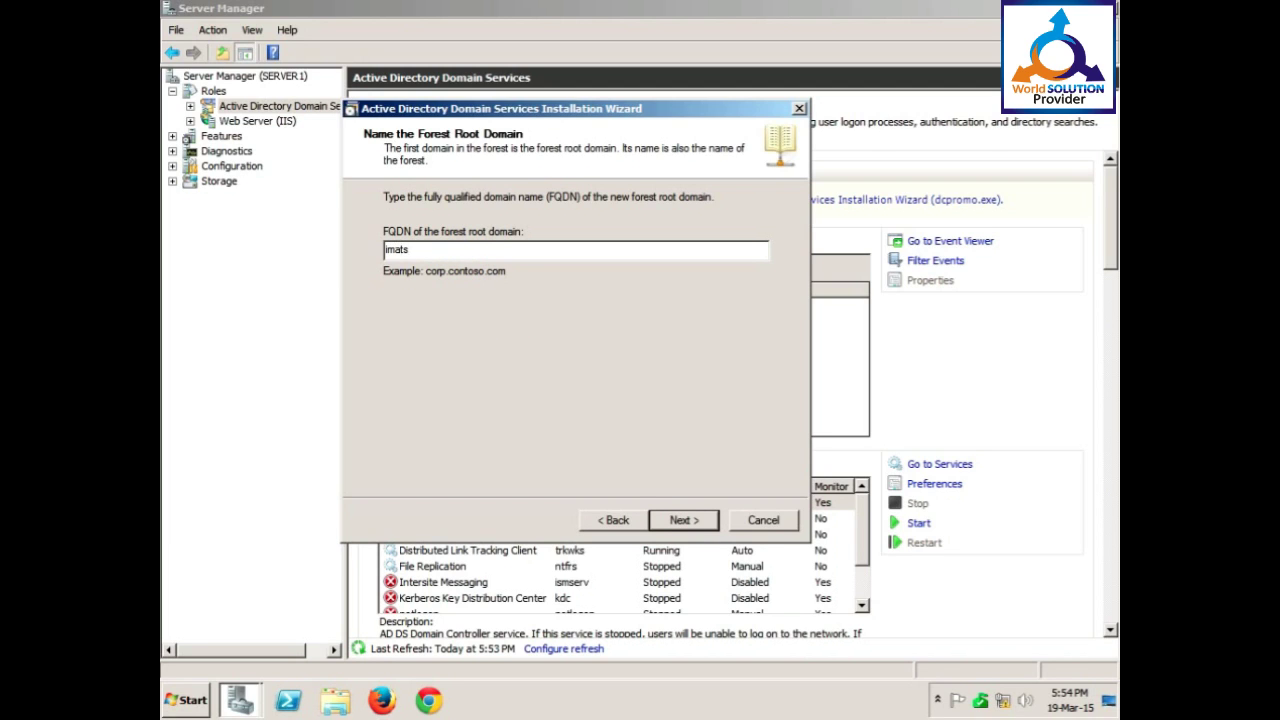
type(".edu.pk")
left_click_drag(470, 108, 511, 136)
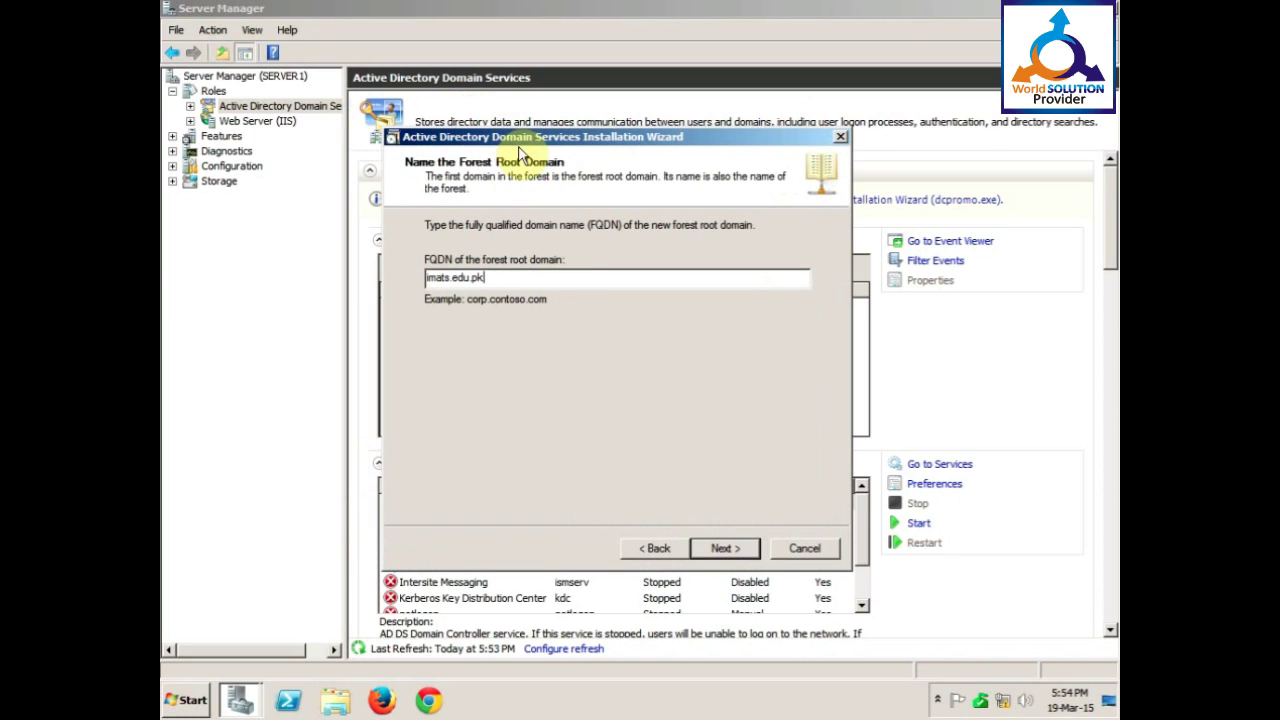
left_click(722, 549)
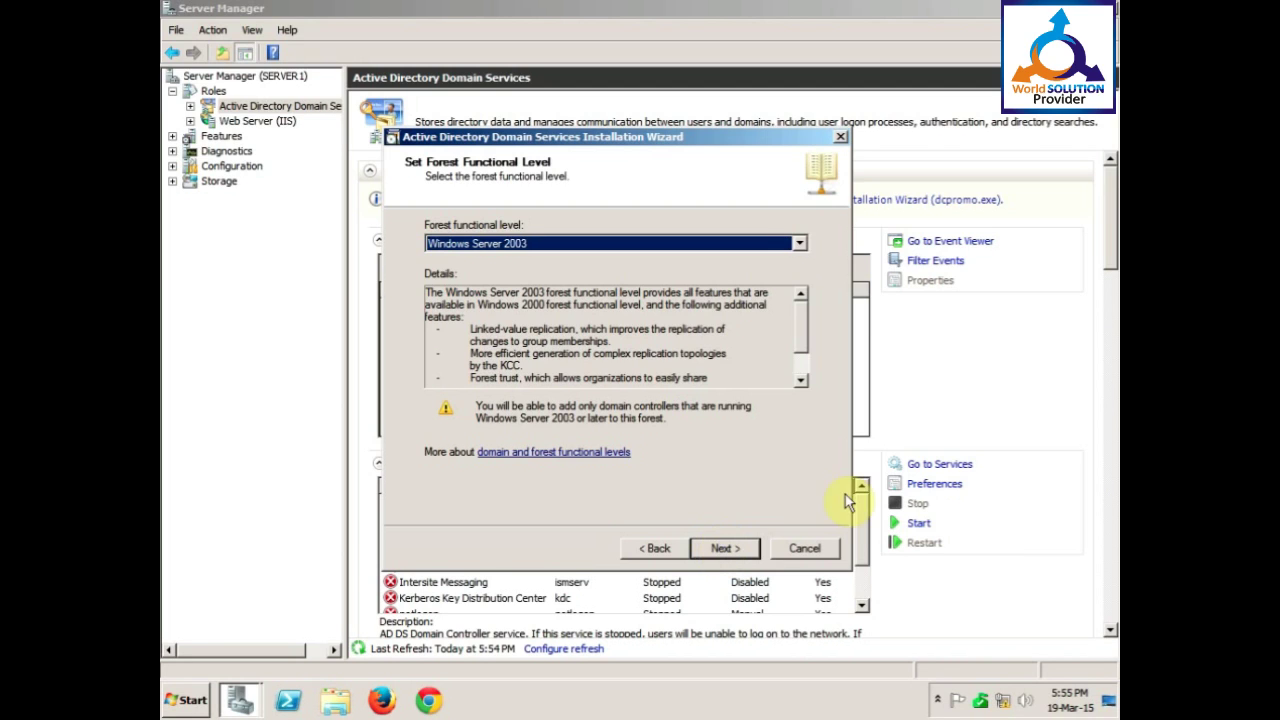
Set Windows Server 2003 forest and domain levels, then accept the DNS delegation warning.
left_click(799, 243)
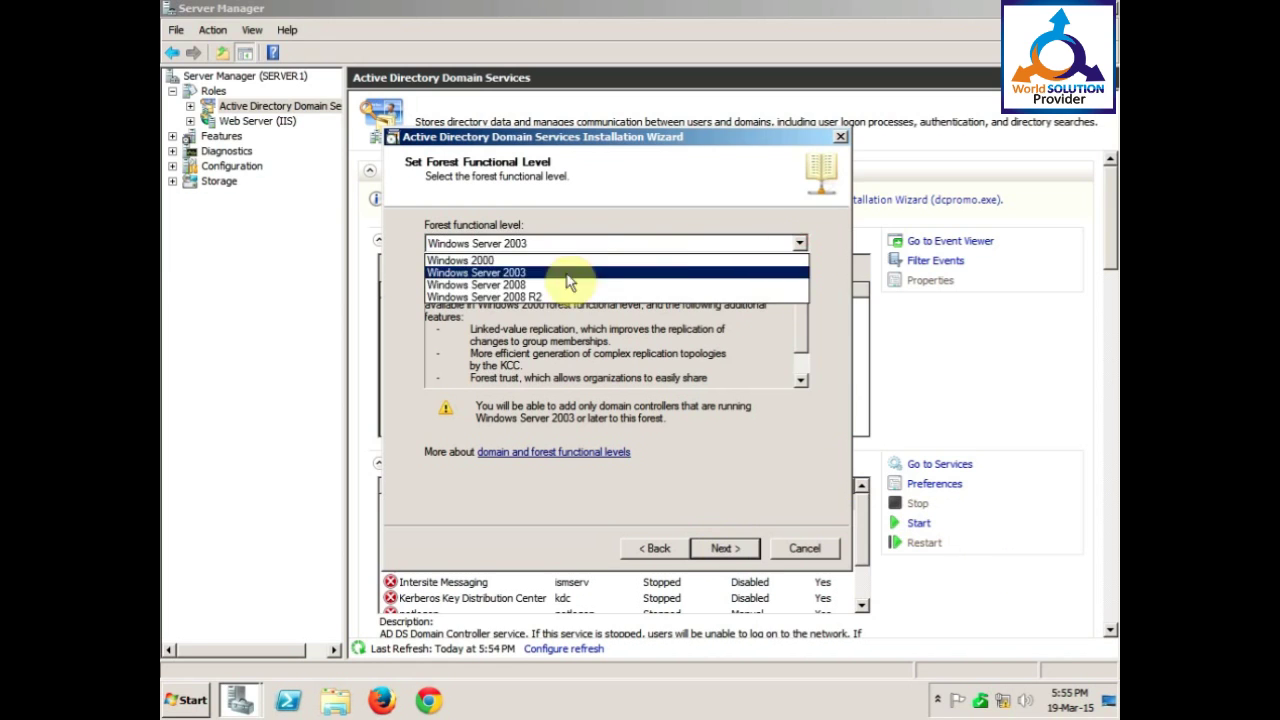
left_click(505, 272)
left_click(722, 548)
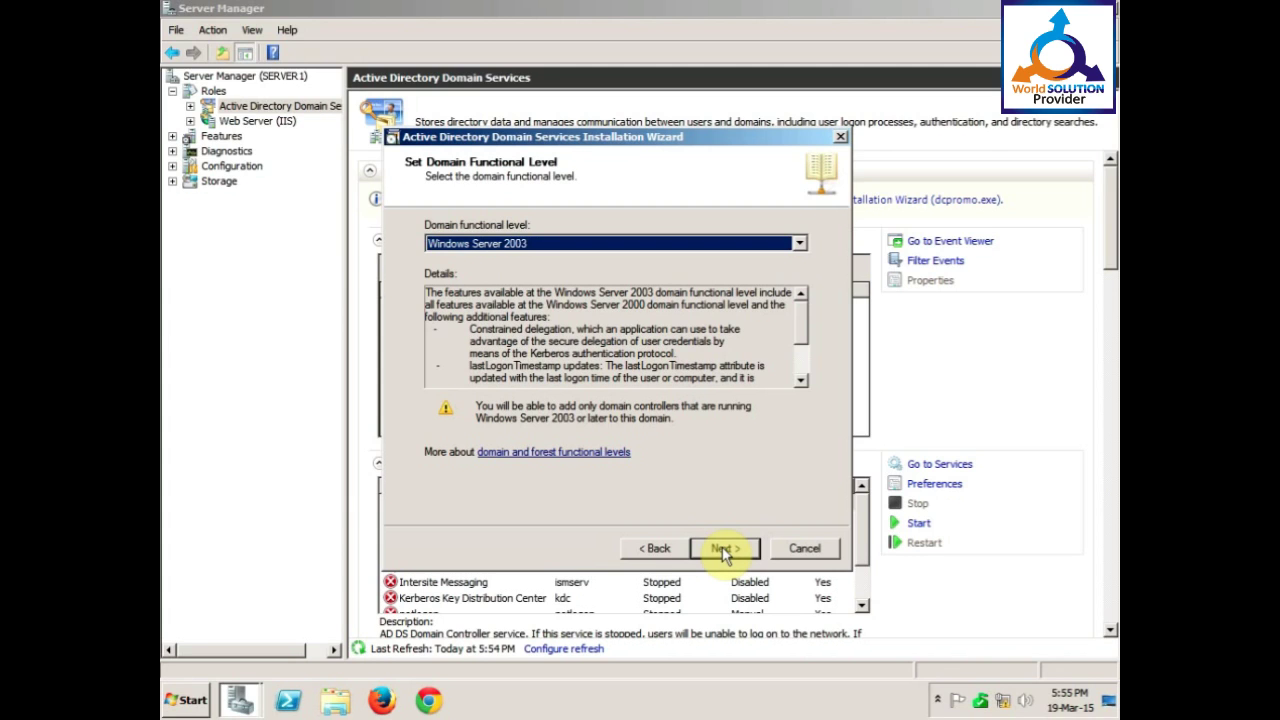
left_click(723, 550)
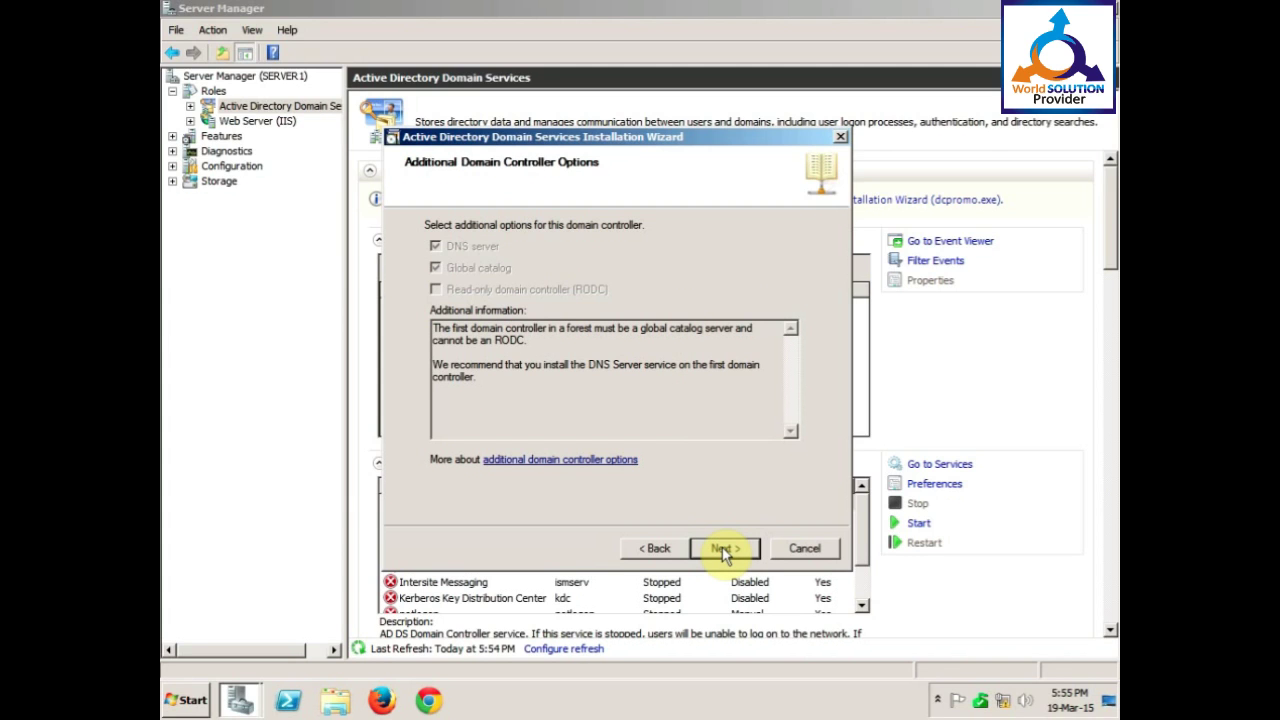
left_click(726, 555)
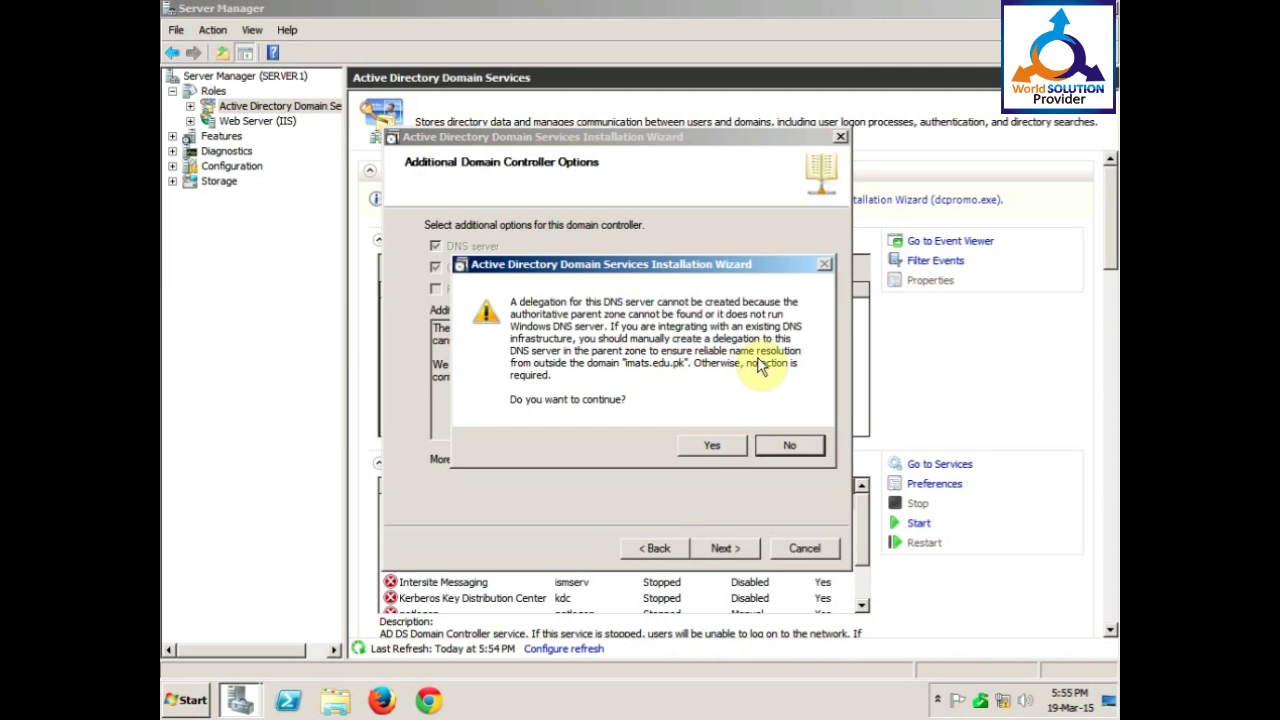
left_click(708, 448)
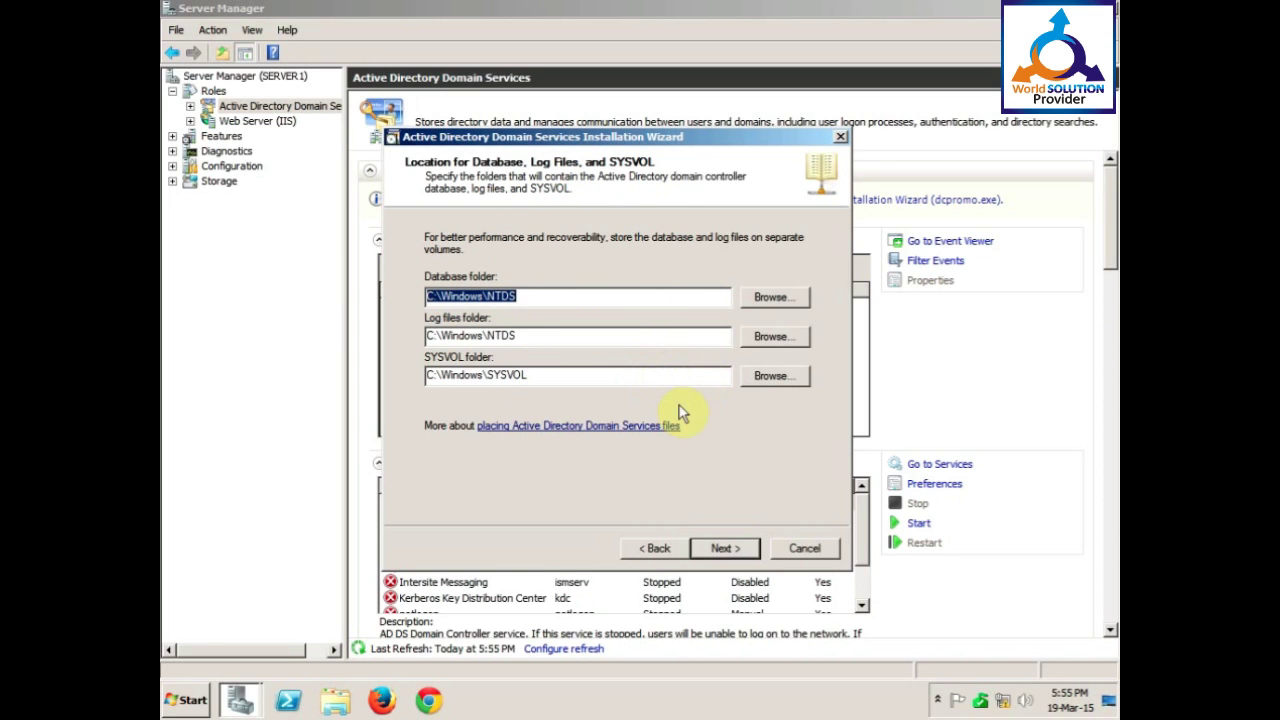
Begin rewriting the database folder path onto drive D, deleting a mistyped folder name.
left_click(751, 300)
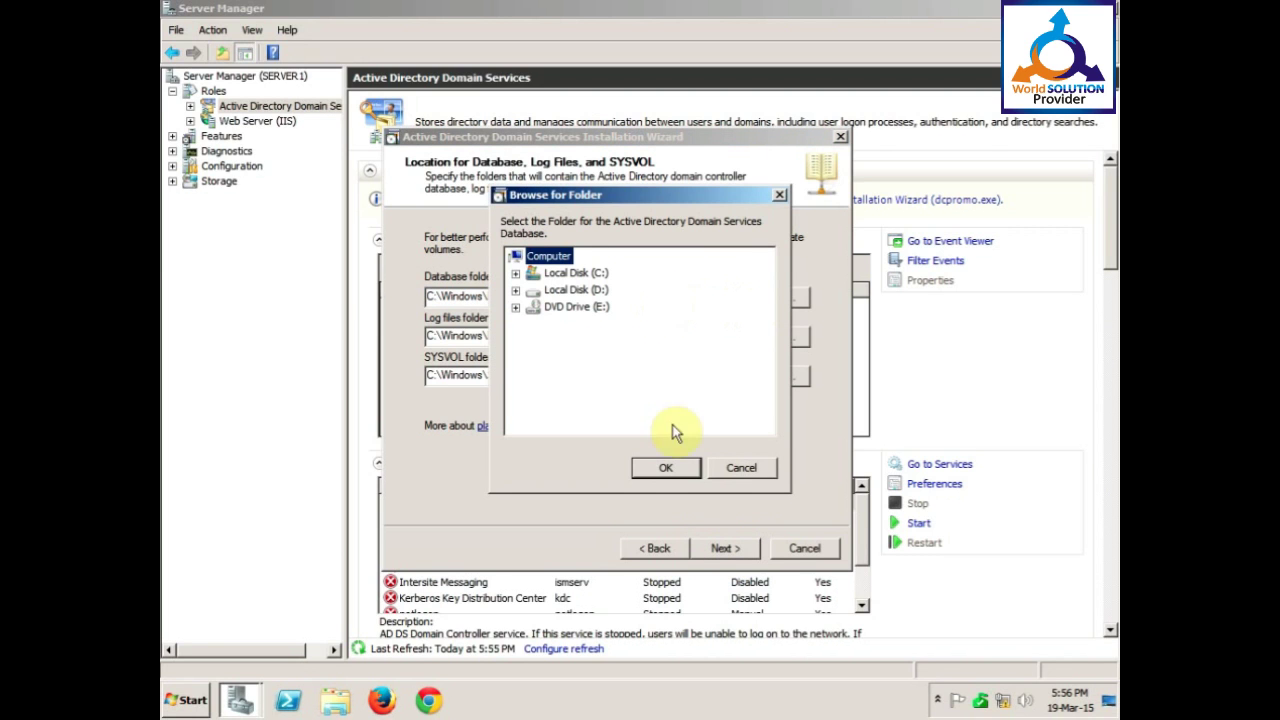
left_click(740, 467)
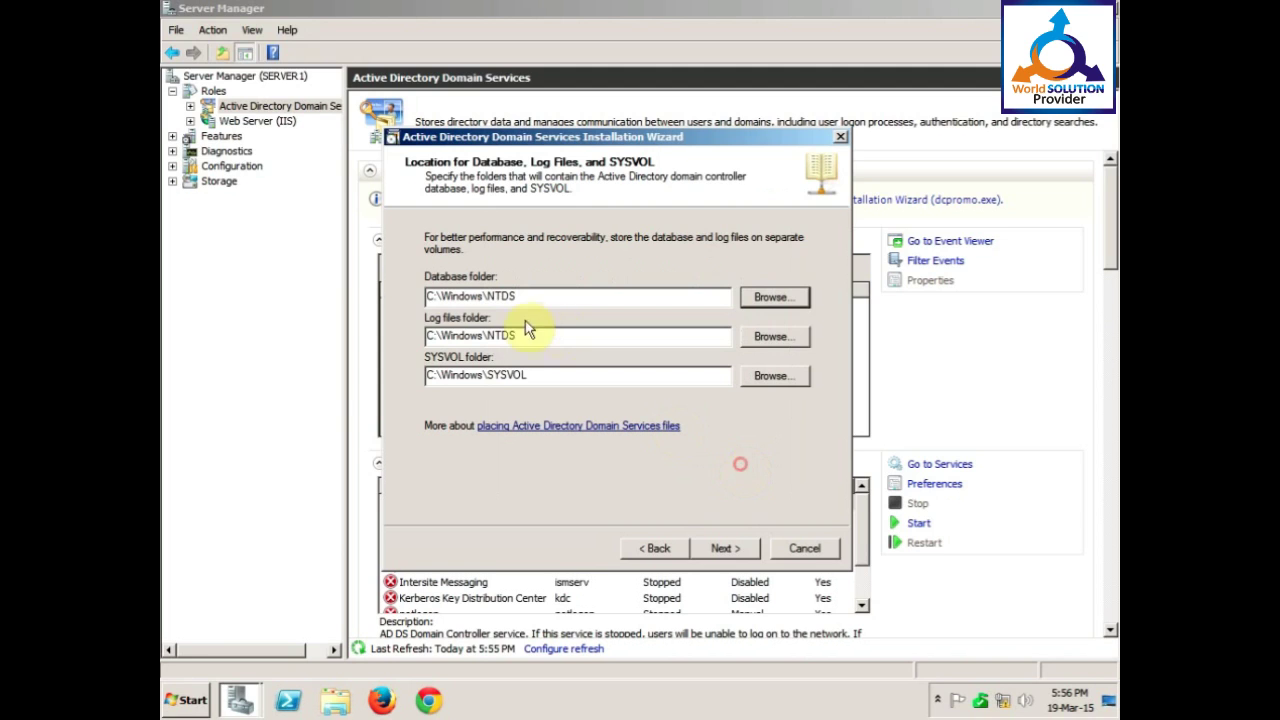
left_click(437, 297)
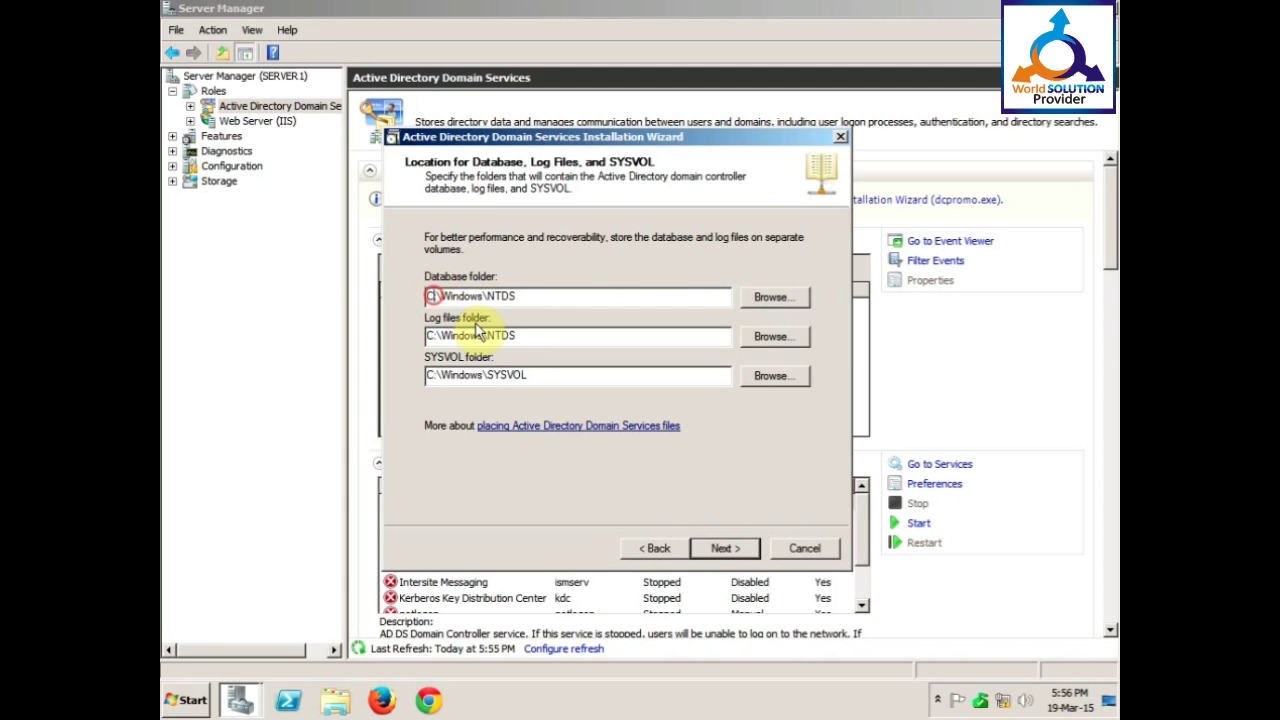
key("BackSpace")
key("BackSpace")
type("d")
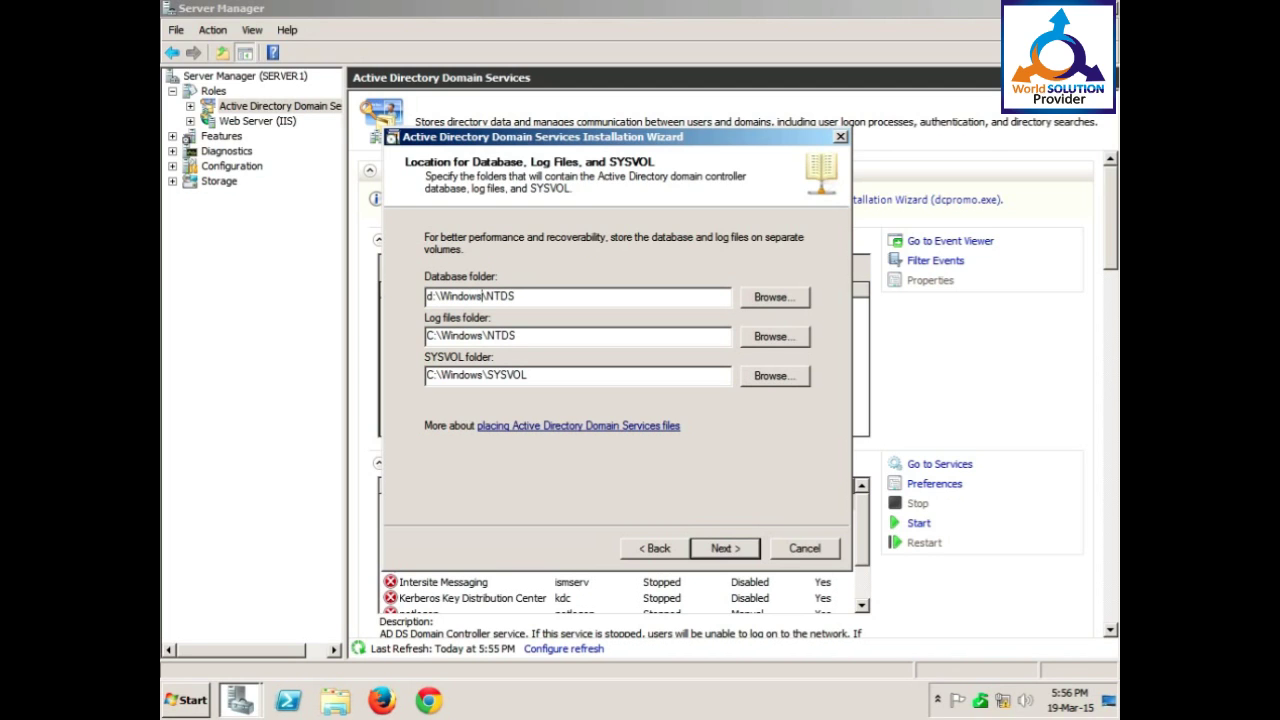
key("BackSpace")
key("BackSpace")
key("BackSpace")
key("BackSpace")
key("BackSpace")
key("BackSpace")
key("BackSpace")
type("ACTIVEDIRECTRY")
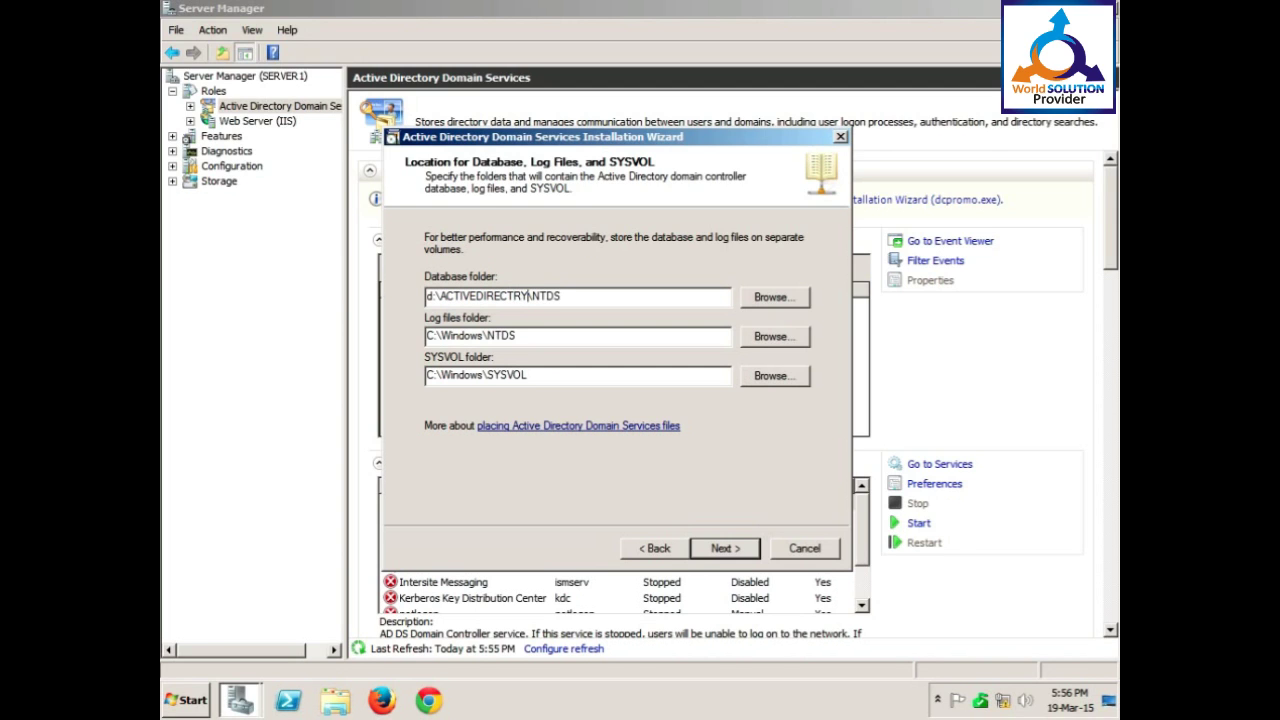
type("SERVICES")
key("shift+Left")
key("shift+Left")
key("shift+Left")
key("shift+Left")
key("shift+Left")
key("shift+Left")
key("shift+Left")
key("shift+Left")
key("shift+Left")
key("shift+Left")
key("shift+Left")
key("shift+Left")
key("shift+Left")
key("shift+Left")
key("shift+Left")
key("shift+Left")
key("shift+Left")
key("shift+Left")
key("shift+Left")
key("shift+Left")
key("BackSpace")
Finish the database folder path as D:\ActiveDirectryService\NTDS with a capital D.
type("Active")
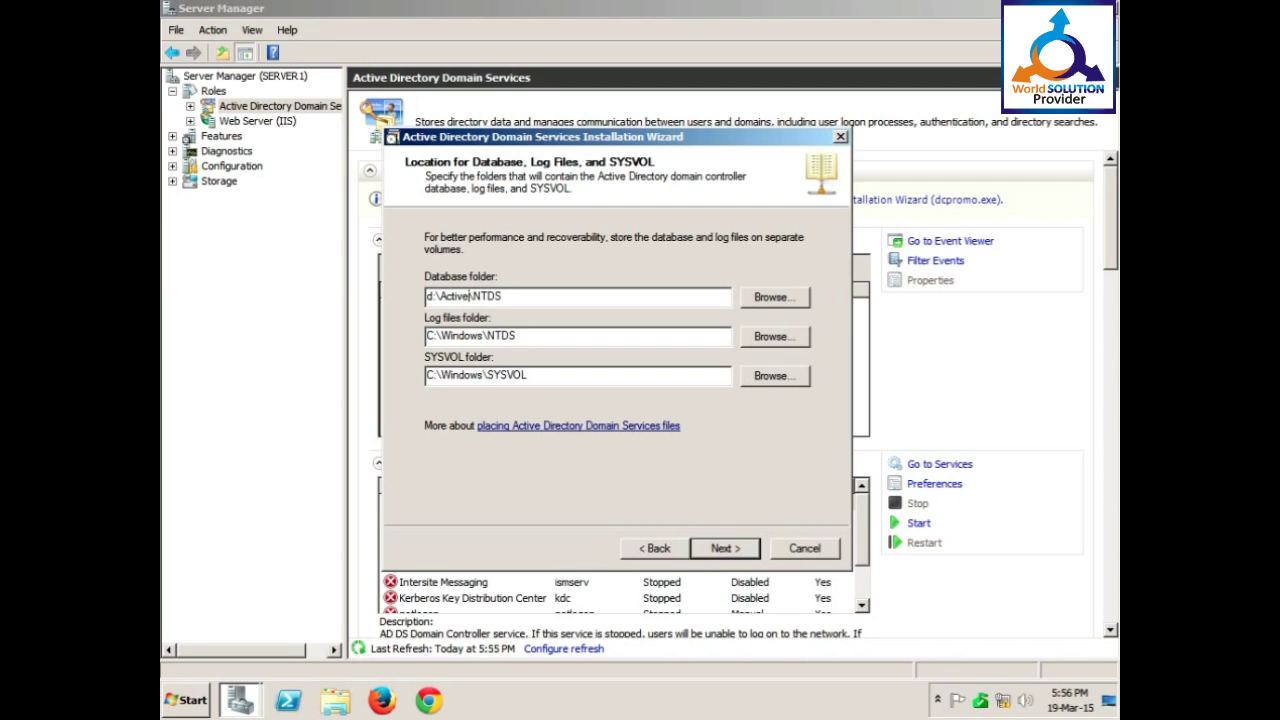
type("DirectryService")
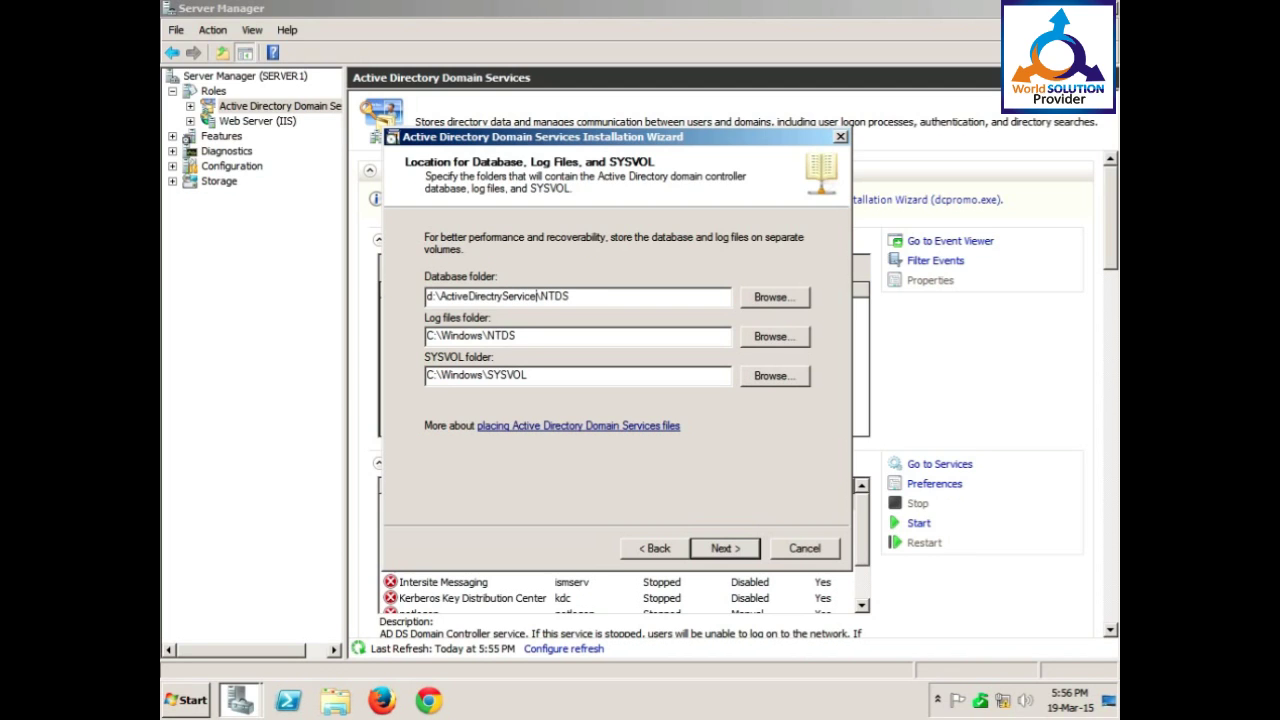
key("shift+Left")
key("shift+Left")
key("shift+Left")
key("shift+Left")
key("shift+Left")
key("shift+Left")
key("shift+Left")
key("shift+Left")
key("shift+Left")
key("shift+Left")
key("shift+Left")
key("shift+Left")
key("shift+Left")
key("shift+Left")
key("shift+Left")
key("shift+Left")
key("shift+Left")
key("shift+Left")
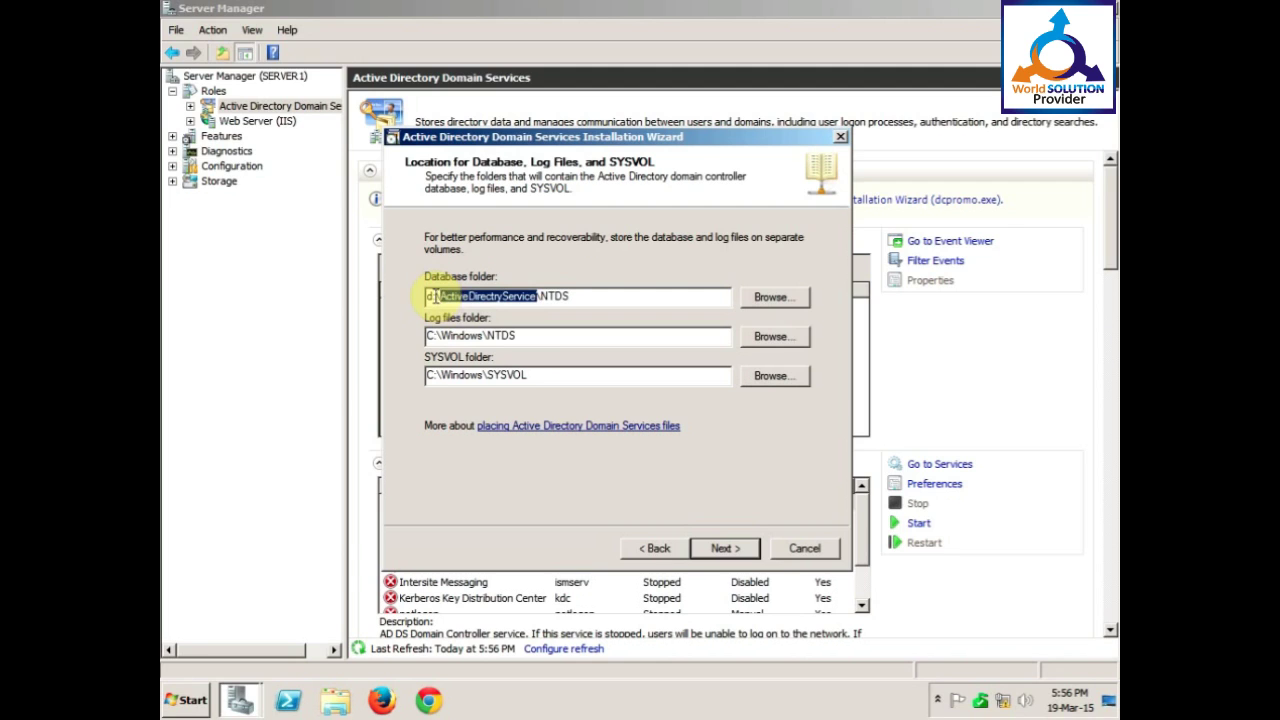
key("Left")
key("Home")
key("Delete")
type("D")
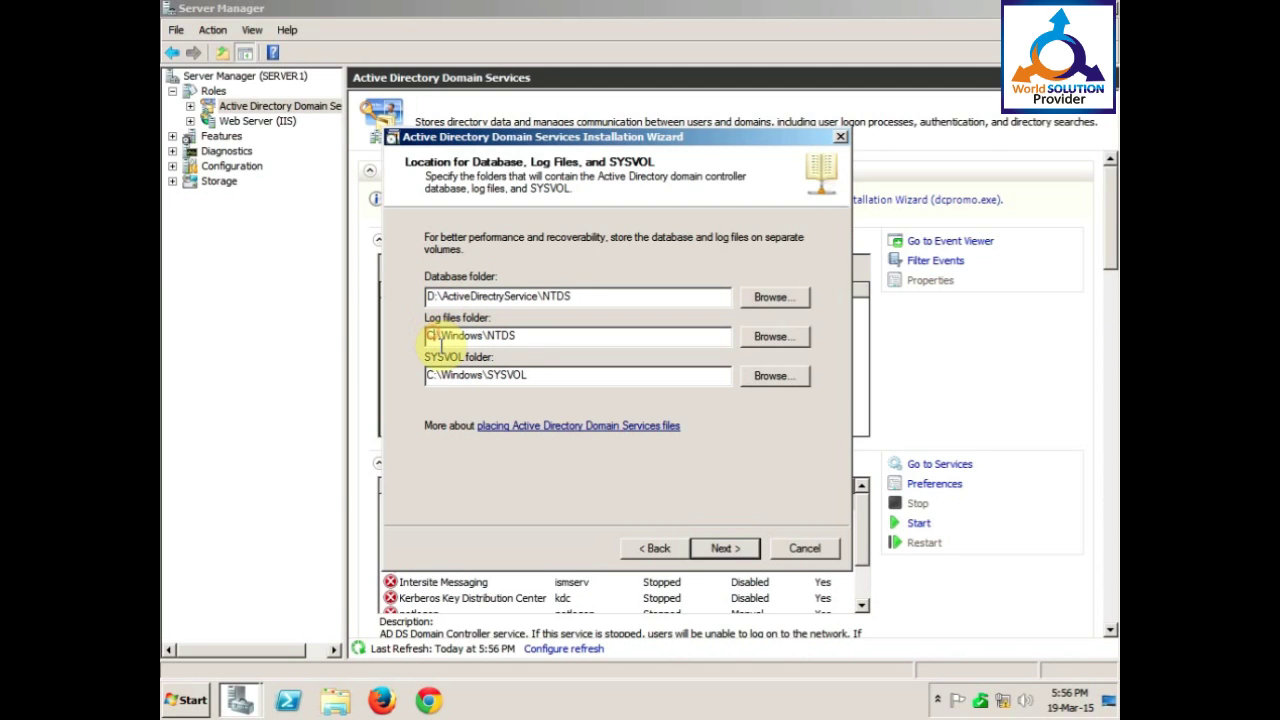
Change the log files folder to D:\ActiveDirectryService\NTDS.
left_click(441, 343)
key("Home")
key("Delete")
type("D")
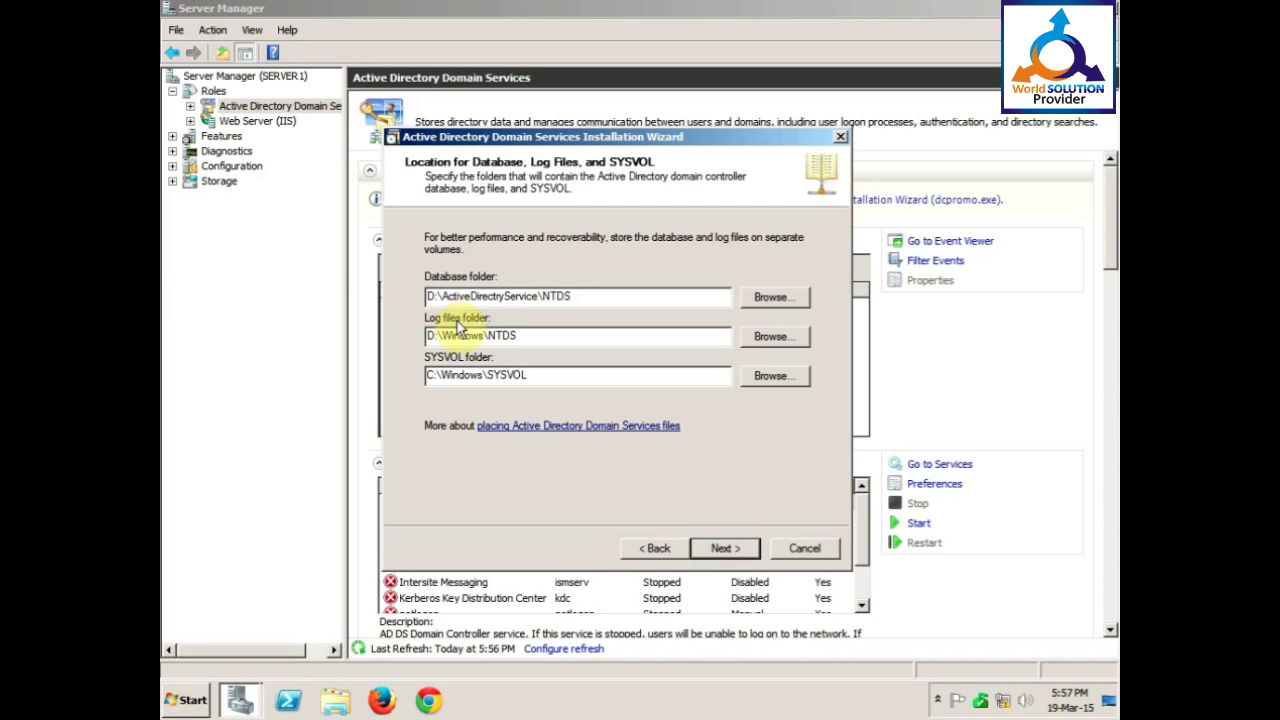
left_click_drag(486, 336, 444, 336)
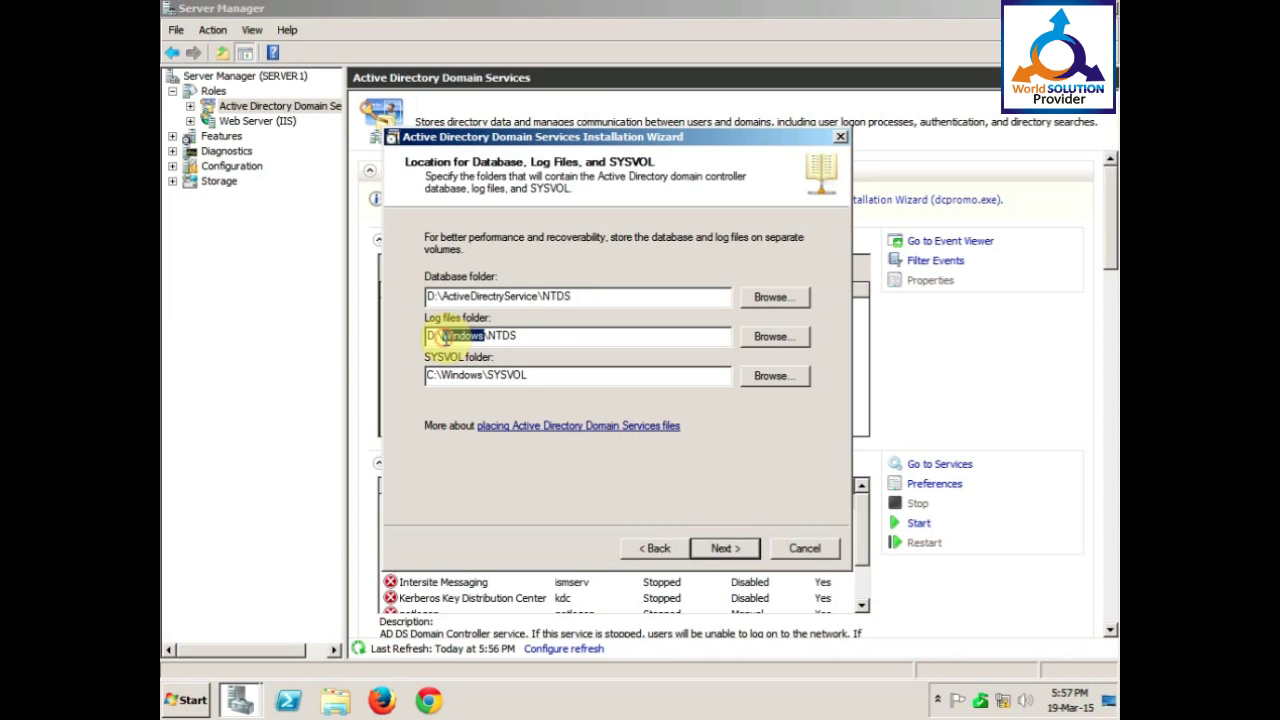
type("ActiveDirectryService")
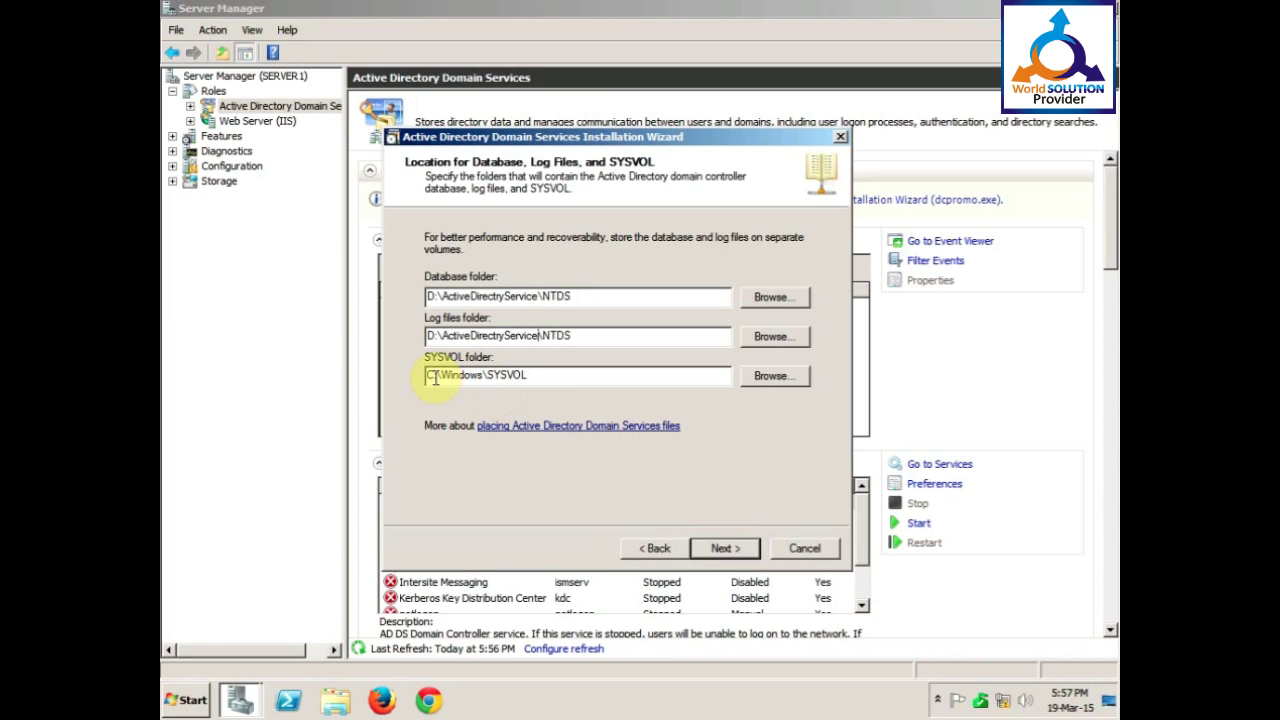
Change the SYSVOL folder to D:\ActiveDirectryService\SYSVOL.
left_click(436, 378)
key("Home")
key("Delete")
type("D")
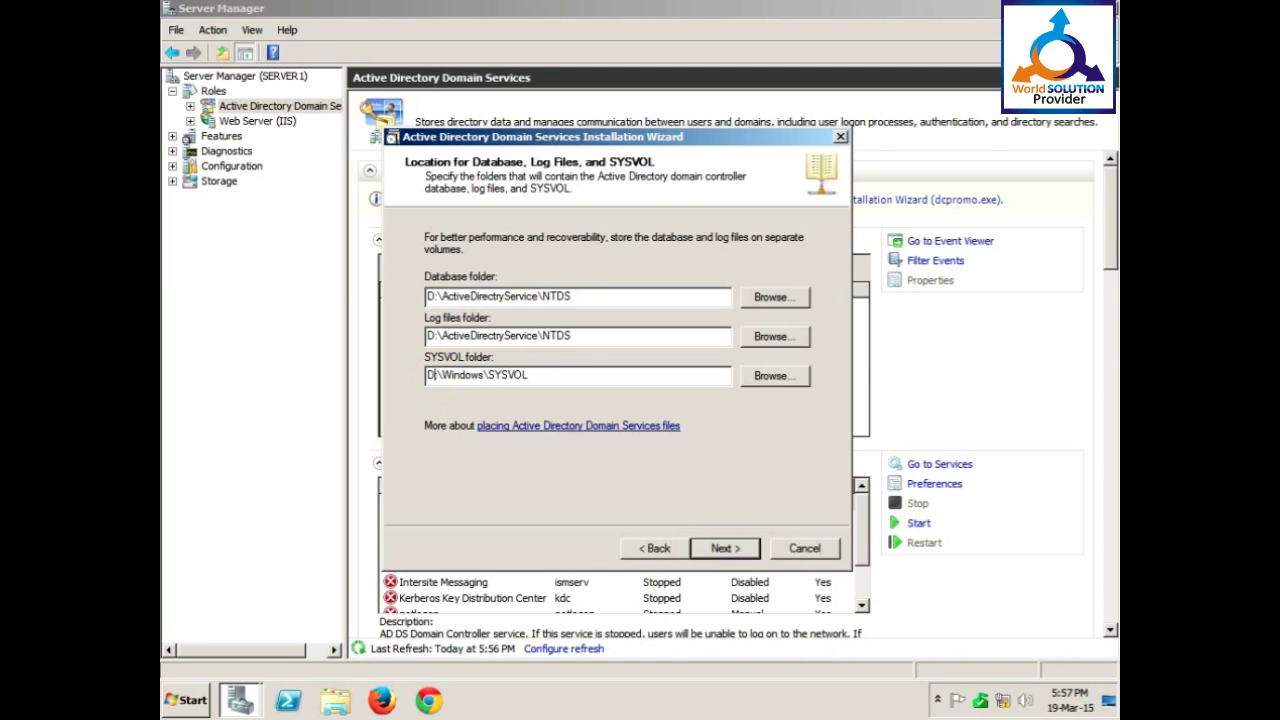
left_click_drag(484, 376, 437, 376)
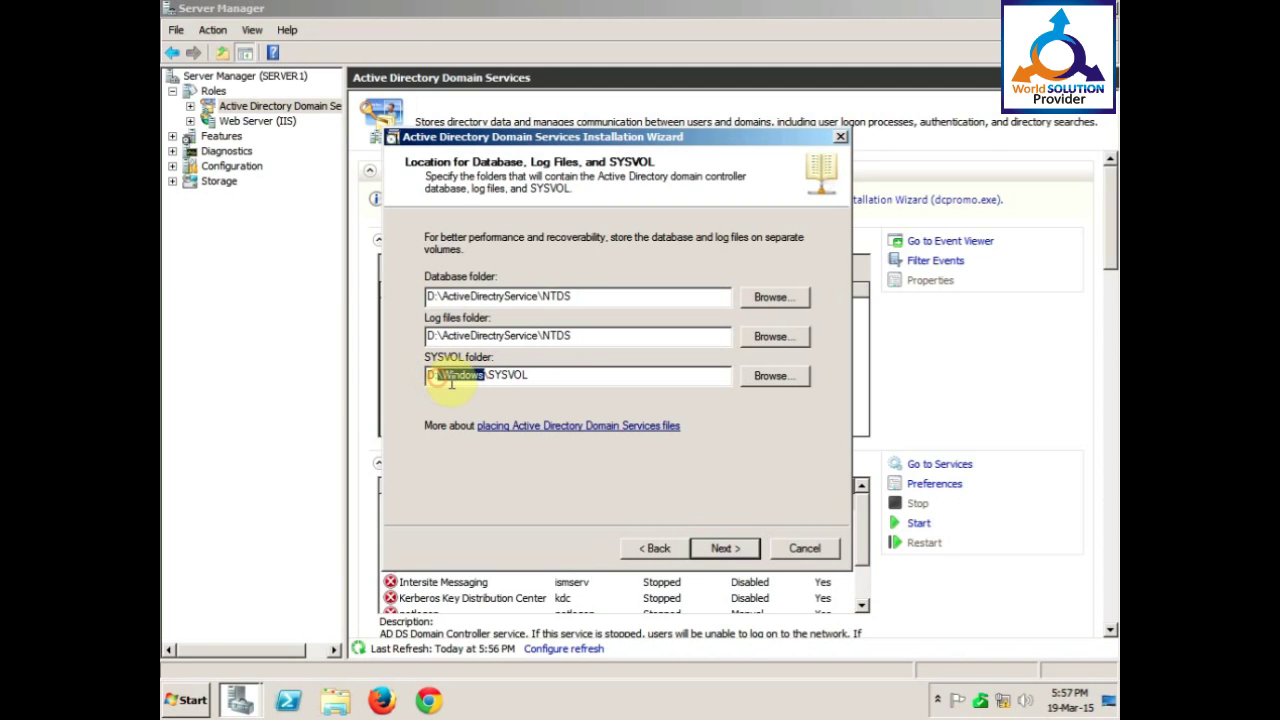
left_click_drag(484, 377, 445, 376)
type("ActiveDirectryService")
Enter the Directory Services Restore Mode administrator password and continue to the Summary page.
left_click(712, 552)
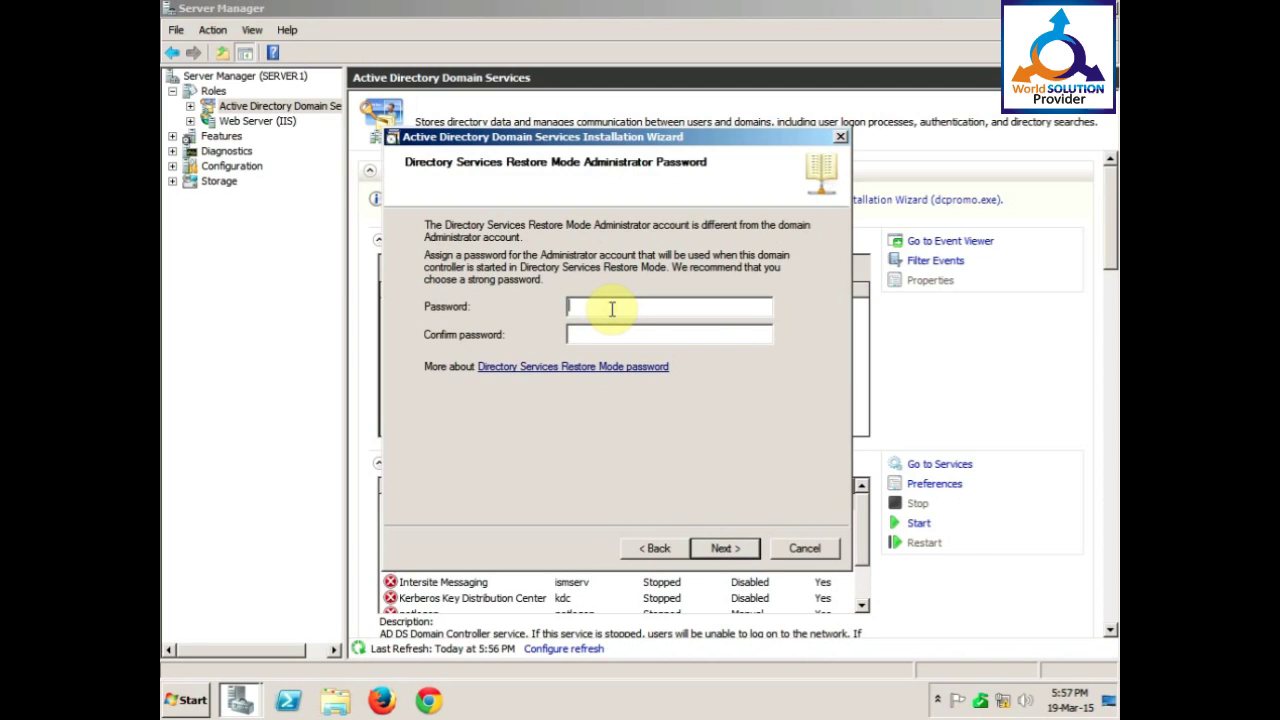
type("P@ssw0rd")
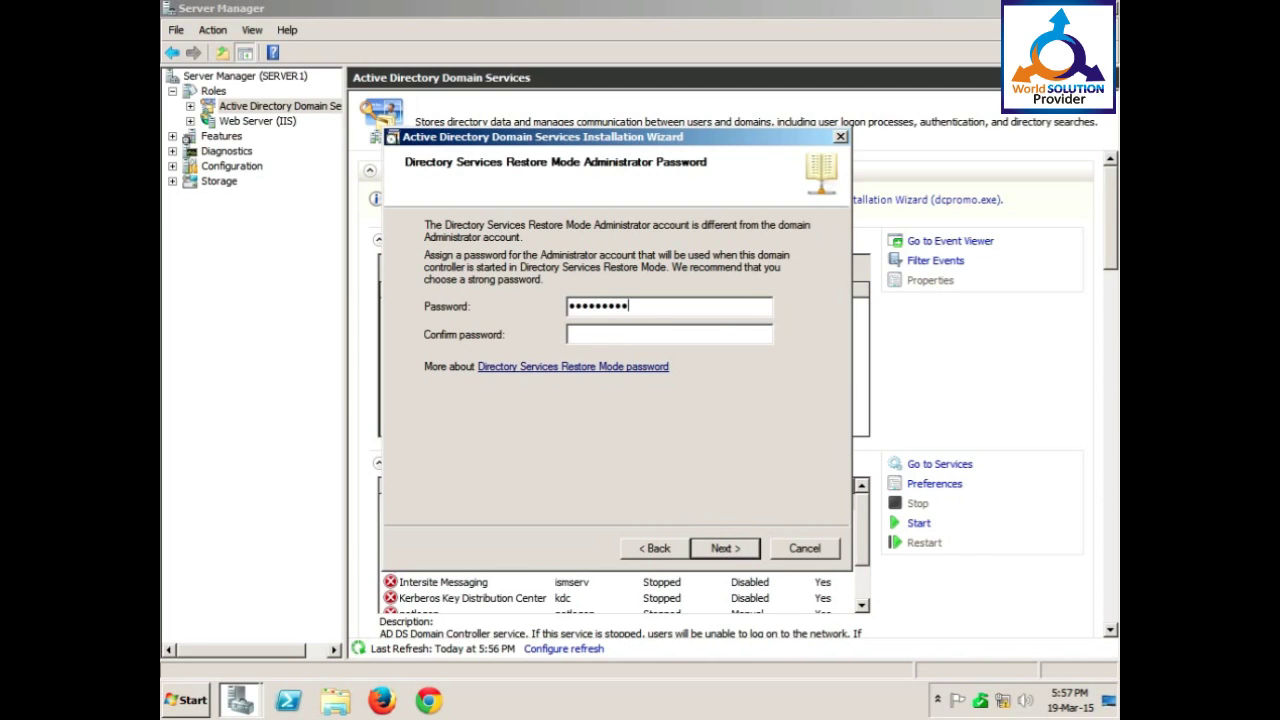
type("P@ssw")
left_click(726, 548)
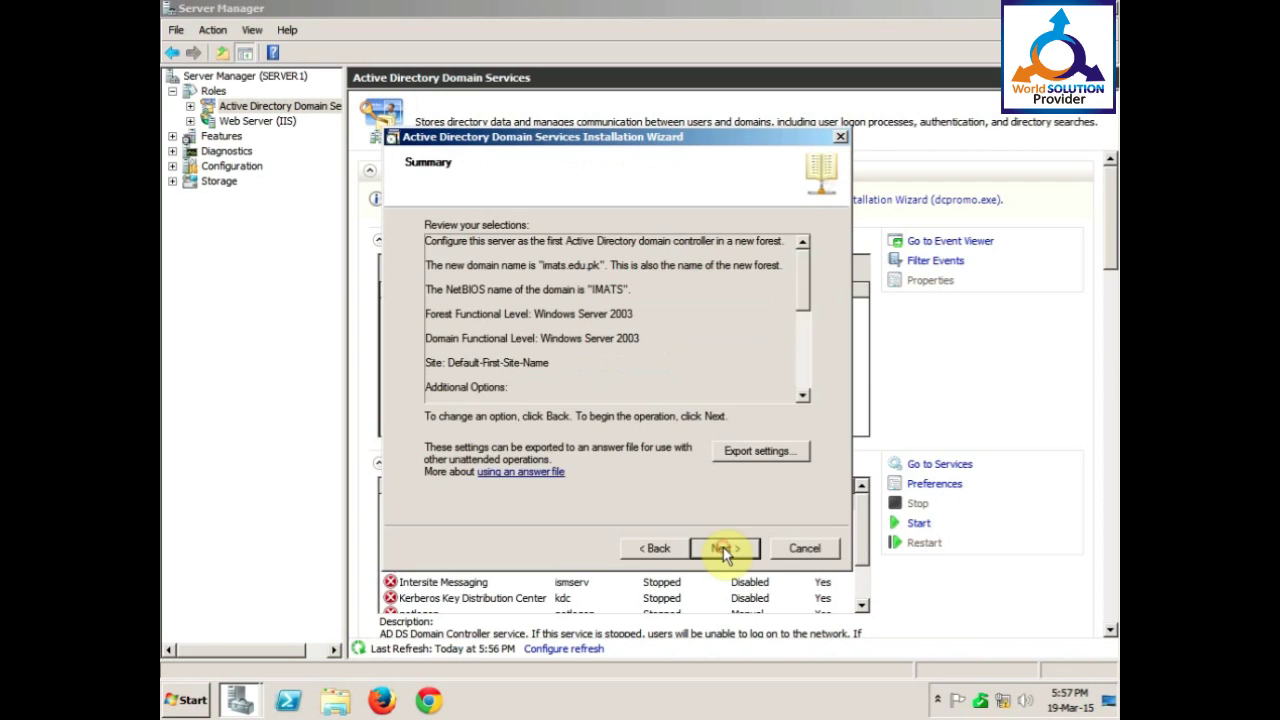
Install the imats.edu.pk domain controller, finish the wizard, and bring up the restart prompt.
left_click(726, 548)
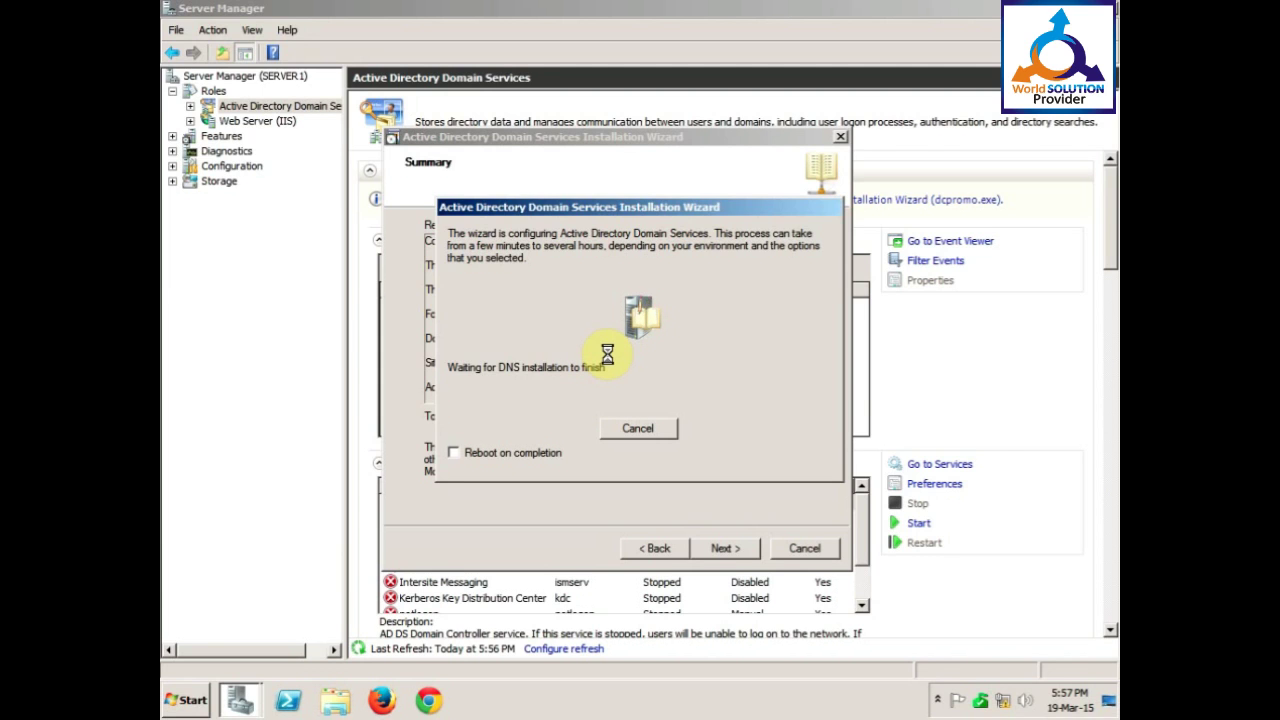
left_click(938, 700)
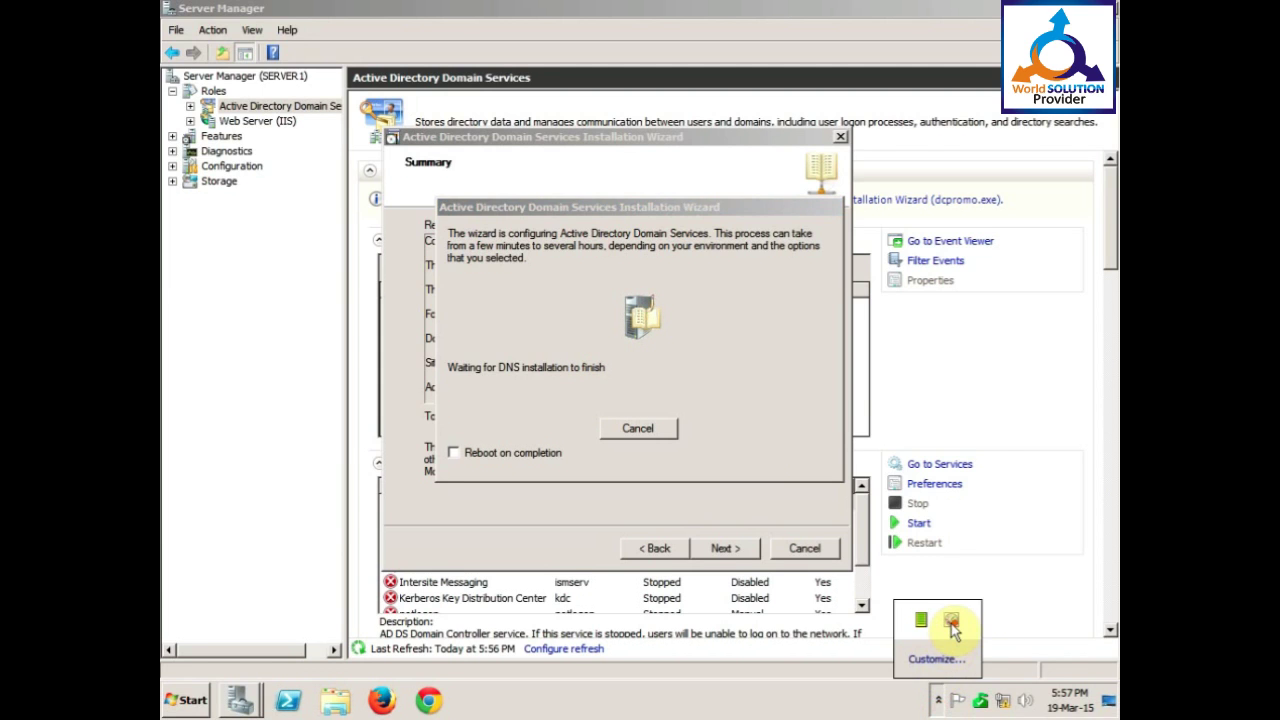
left_click(952, 628)
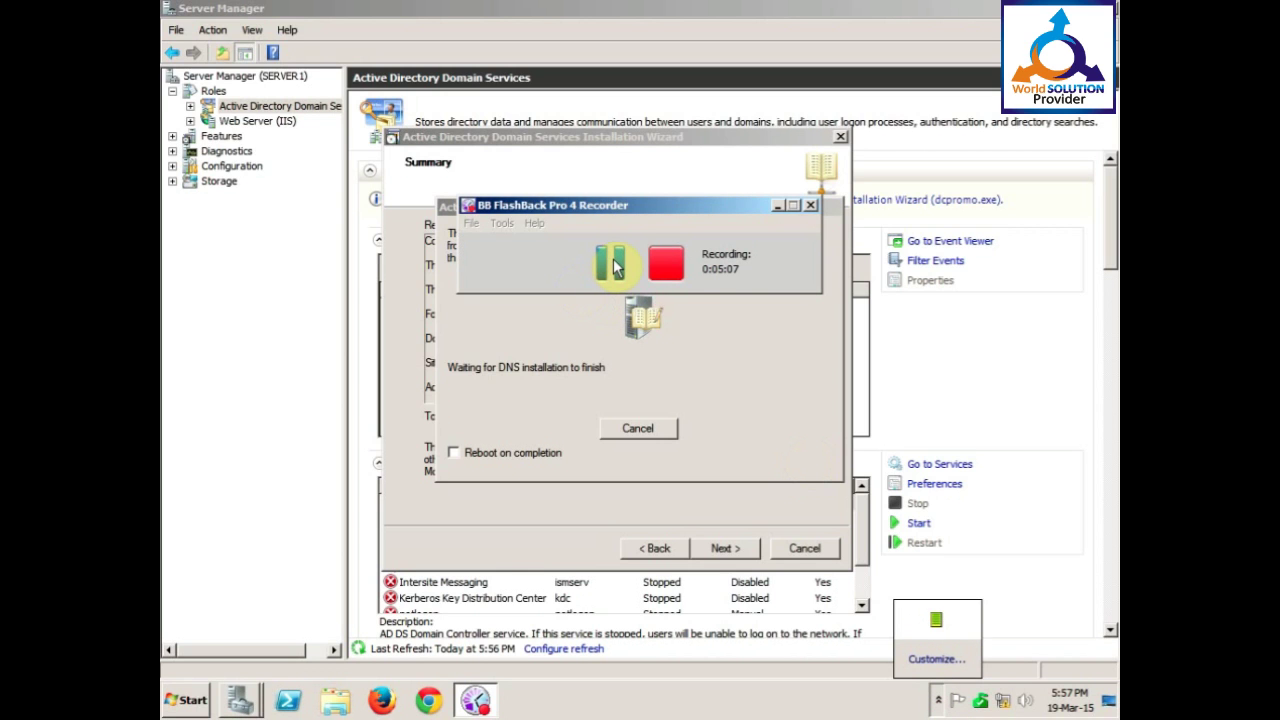
left_click(613, 265)
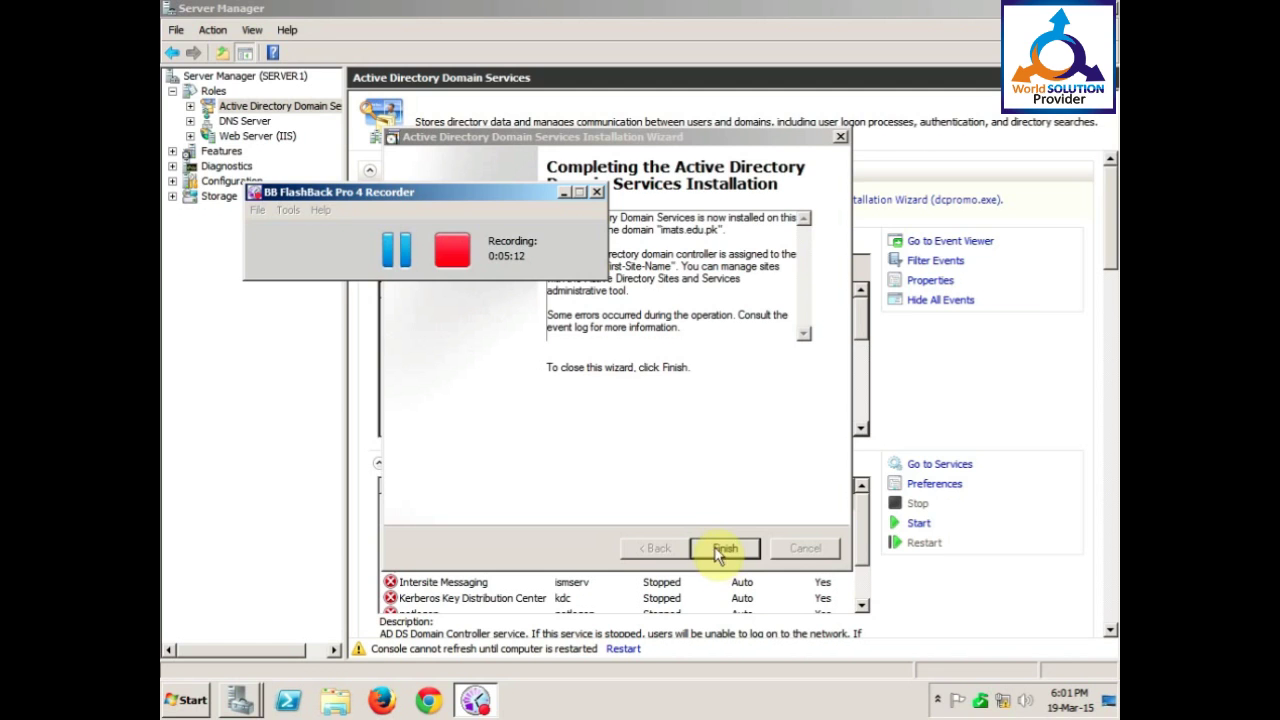
left_click(567, 193)
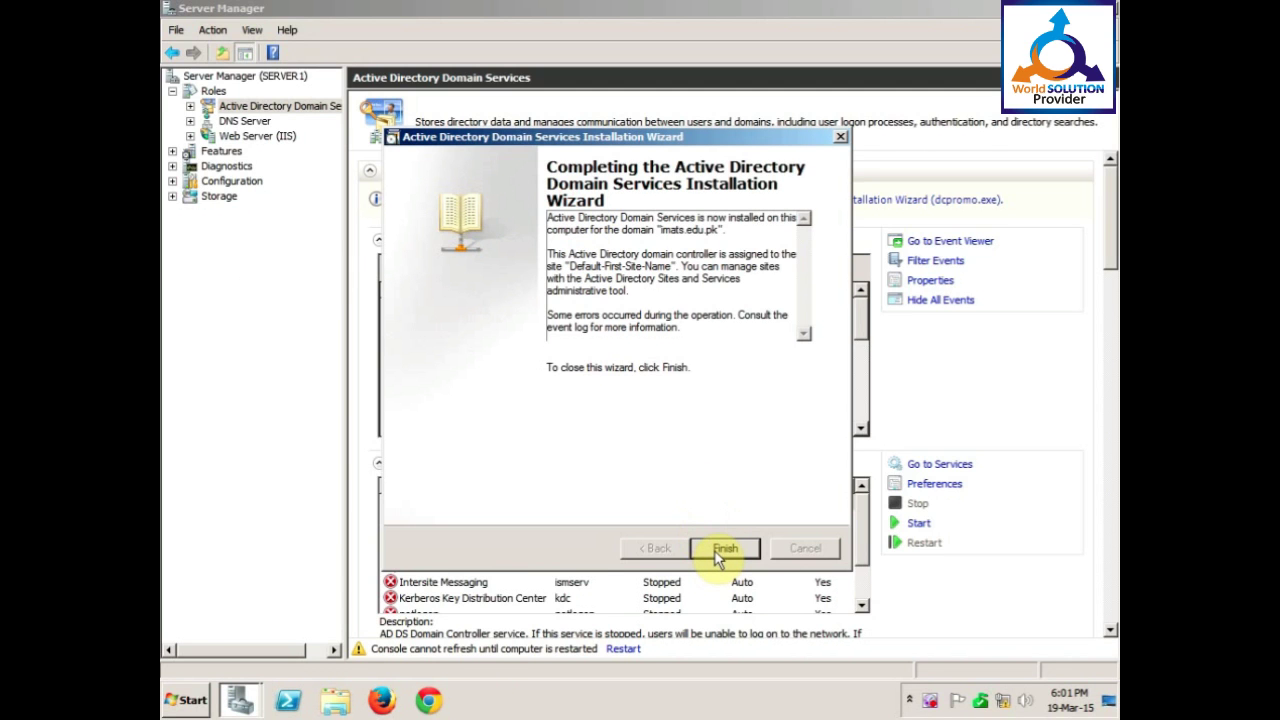
left_click(722, 549)
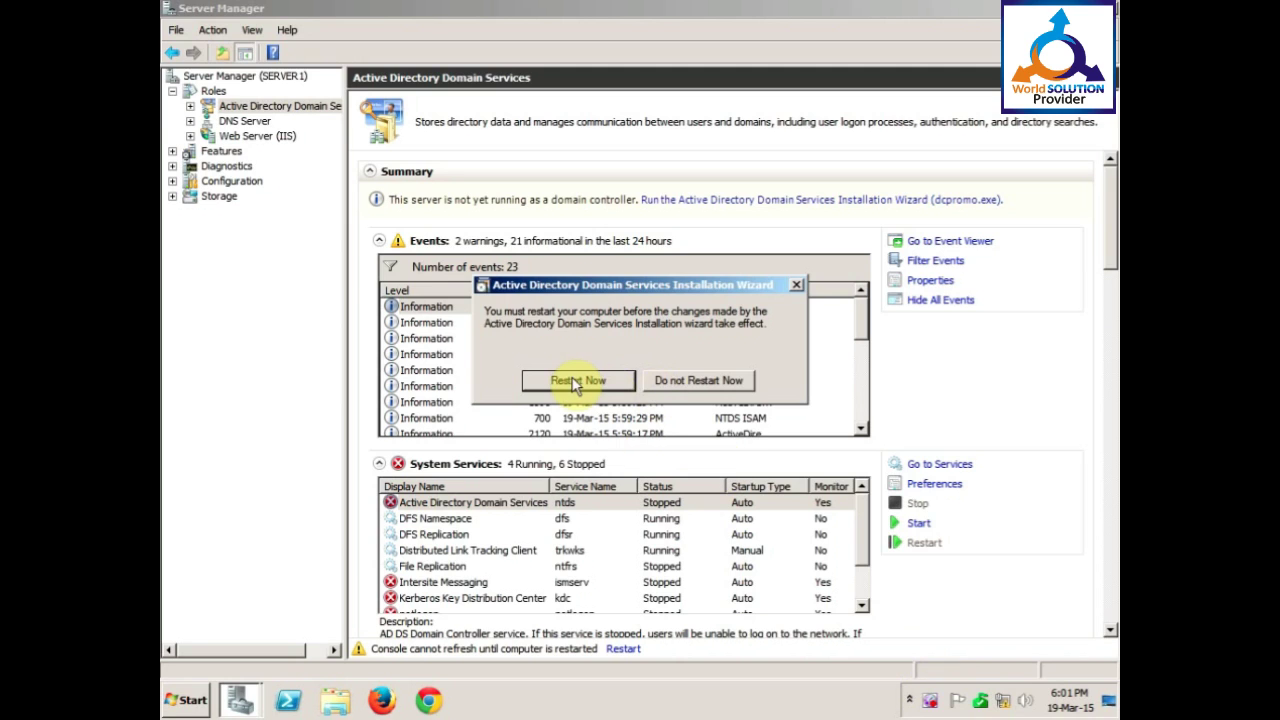
left_click(930, 702)
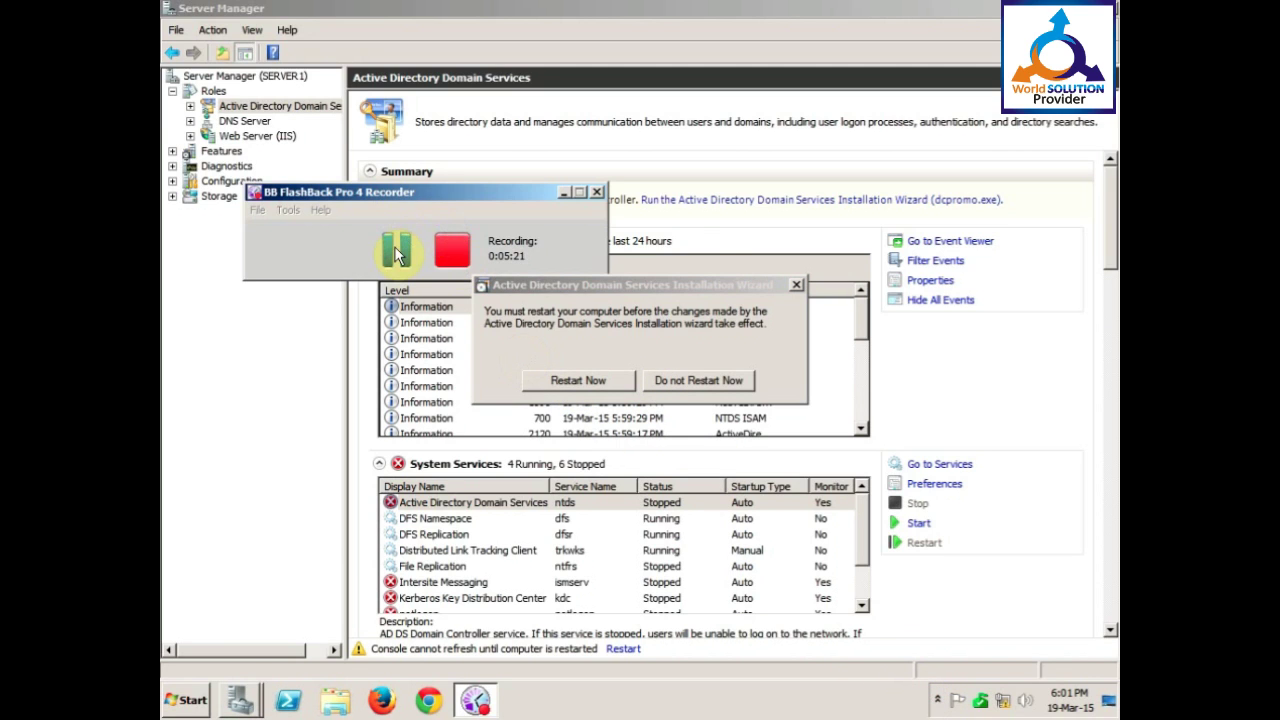